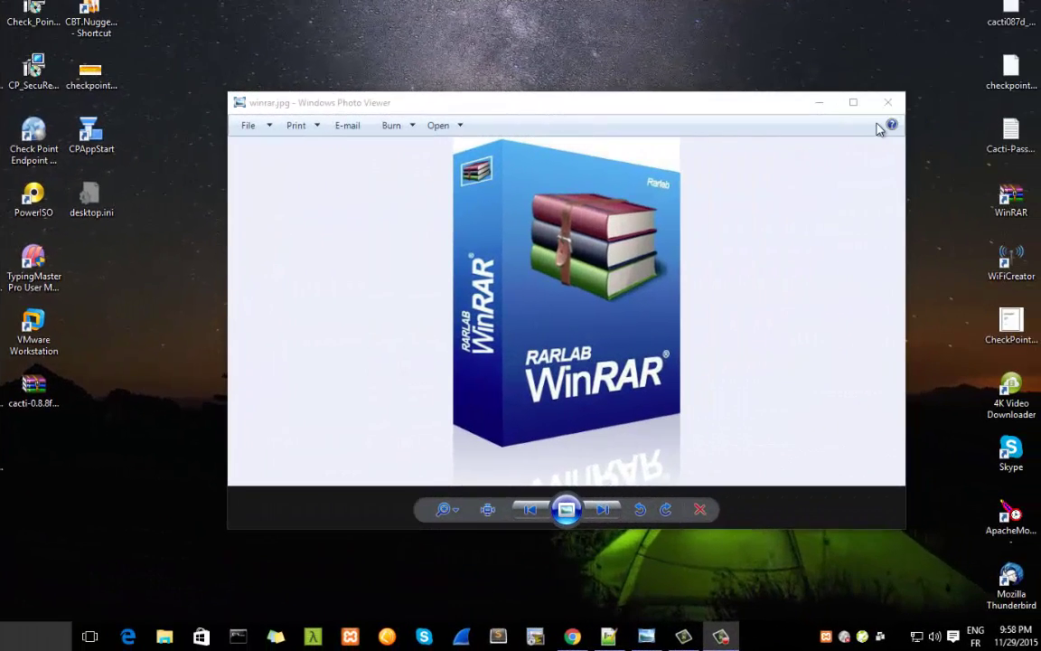
Close the winrar.jpg photo and view the Downloads page of the RARLAB website in Chrome
click(889, 106)
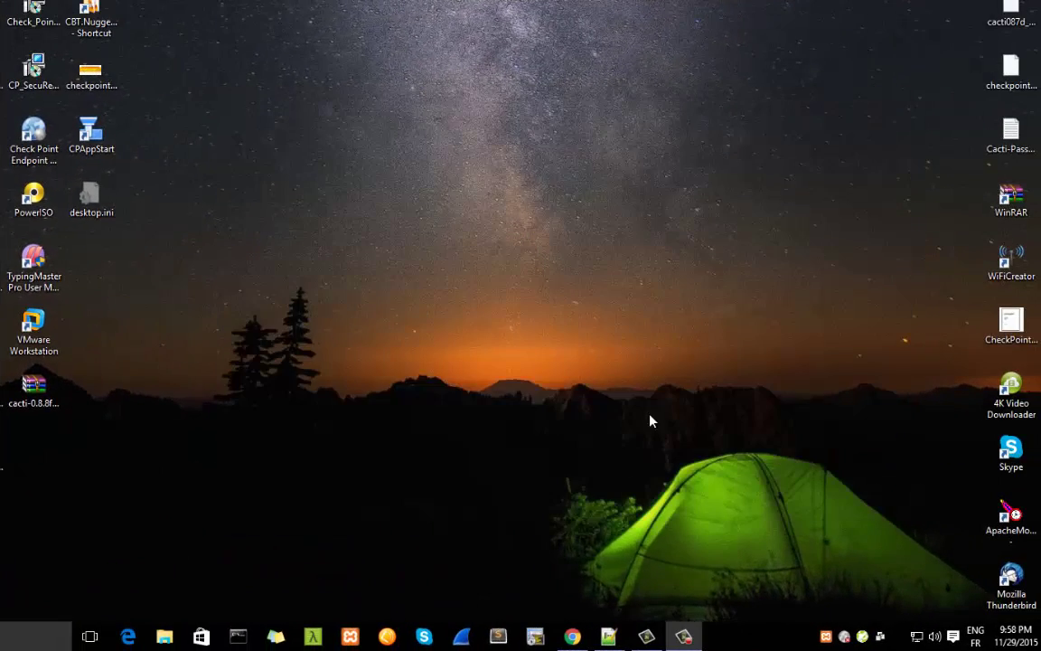
click(570, 637)
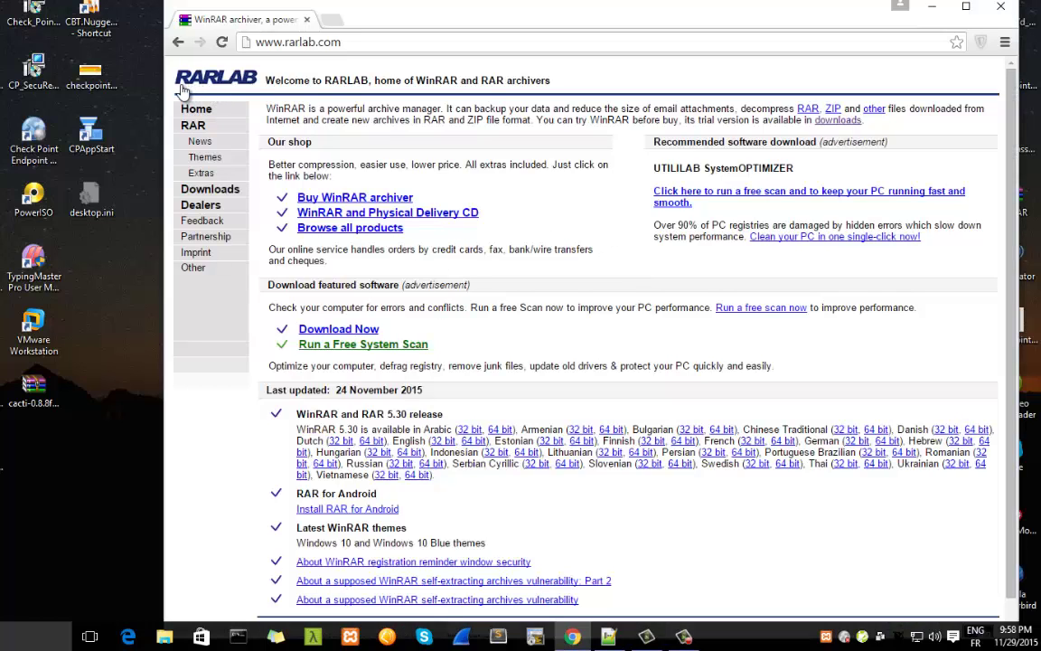
click(208, 191)
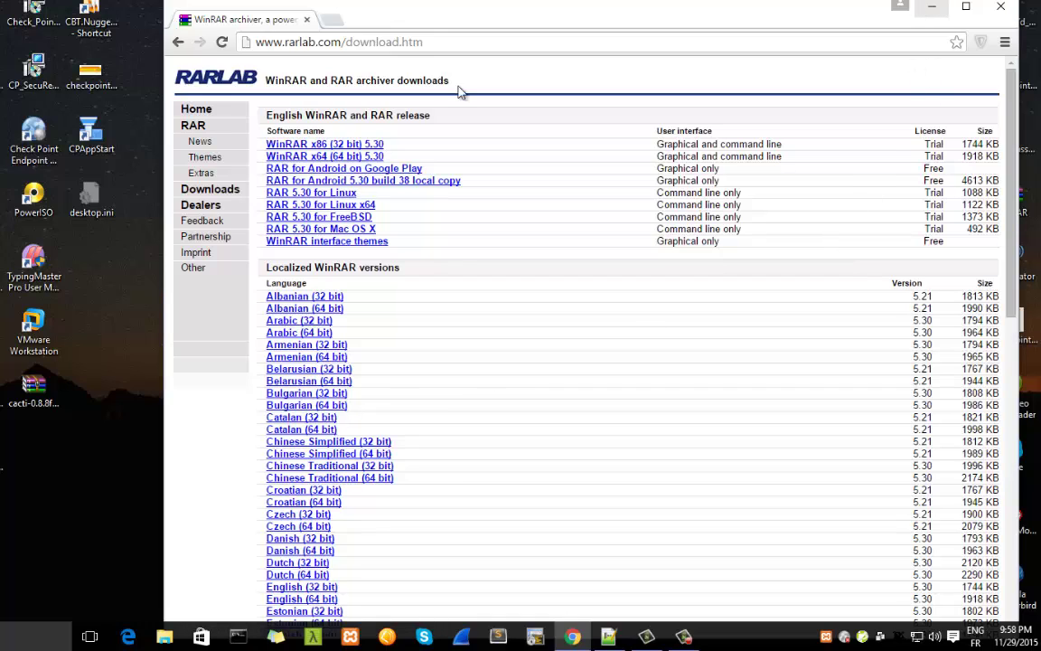
click(932, 6)
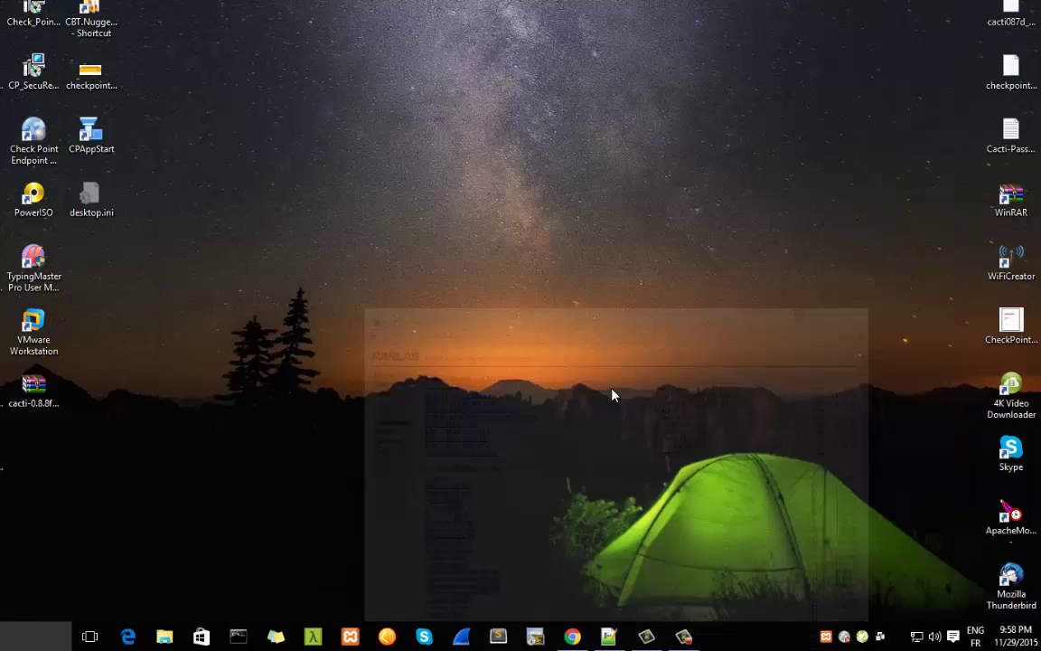
Launch WinRAR from the desktop and show the disk folder tree beside the file list
double_click(1011, 199)
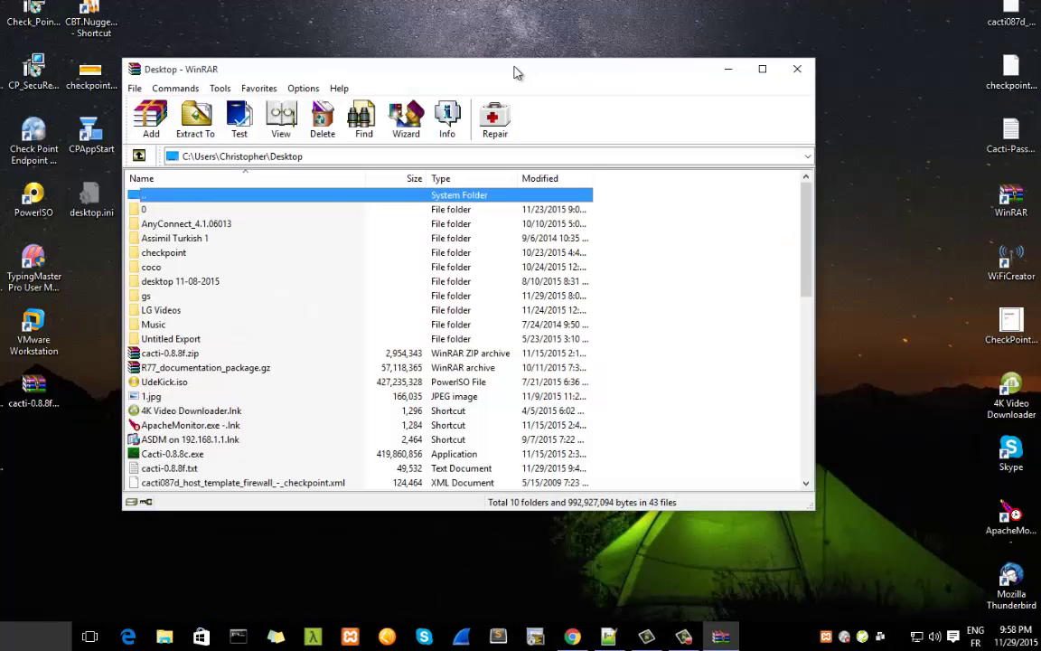
drag(513, 72, 583, 94)
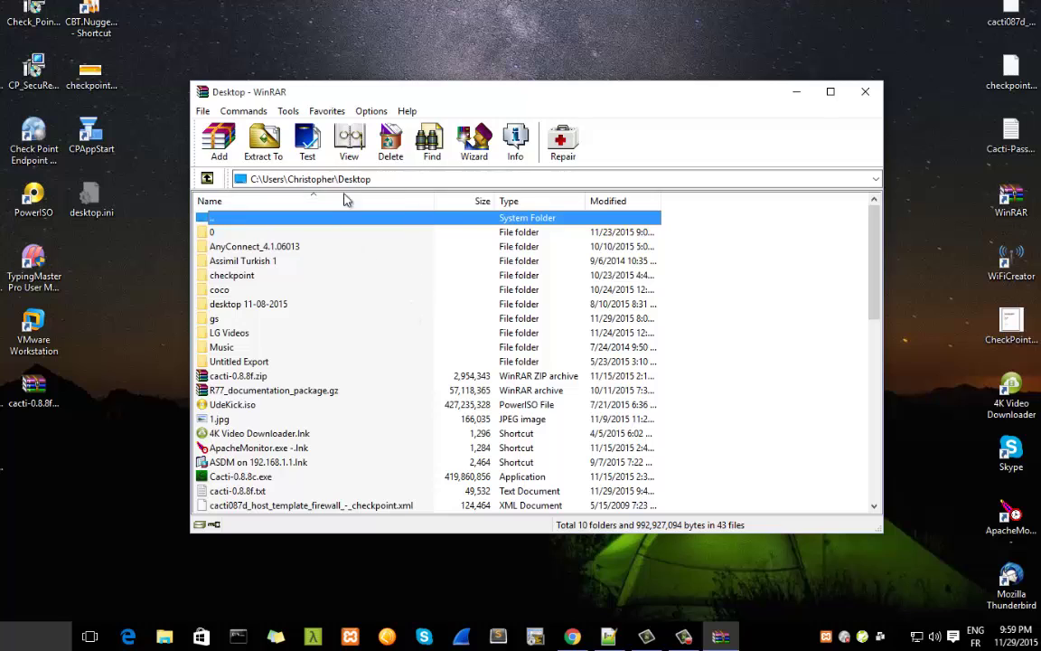
click(366, 112)
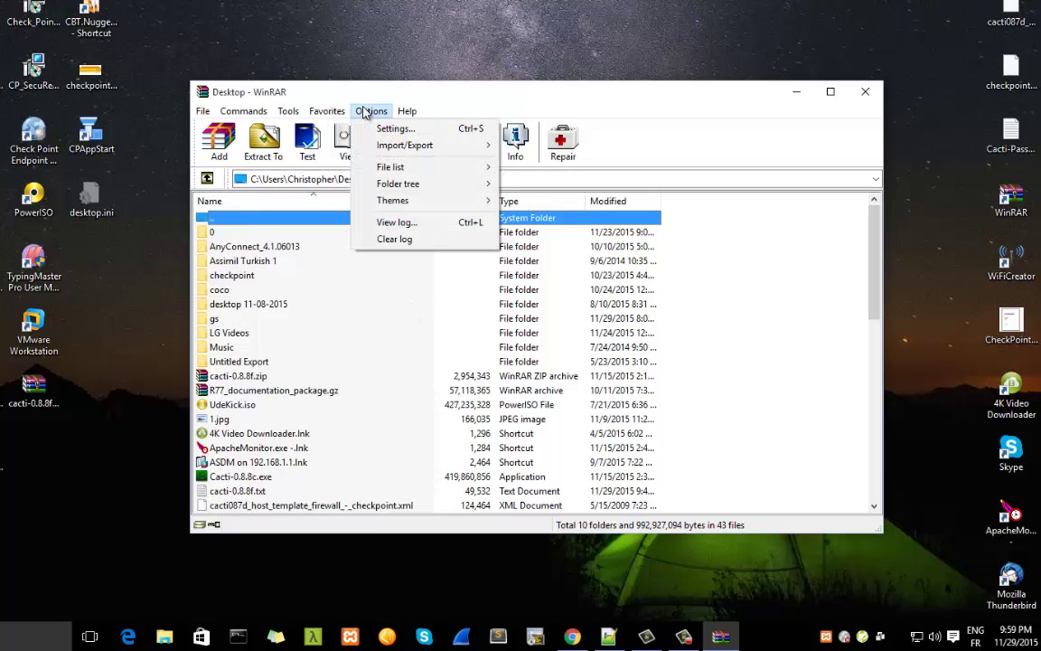
mouse_move(479, 183)
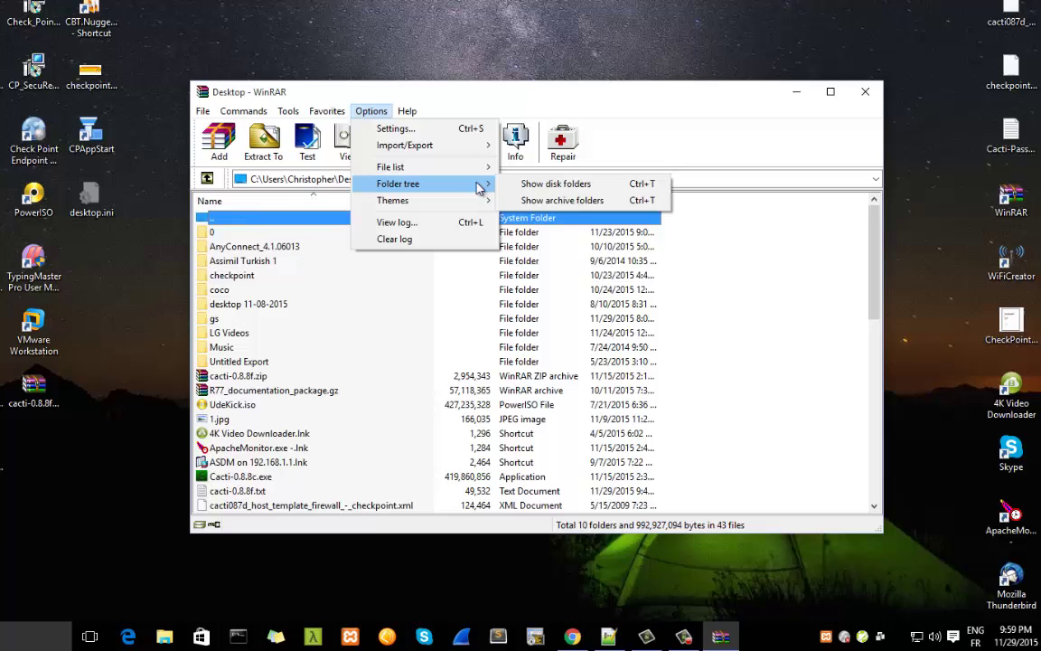
click(535, 186)
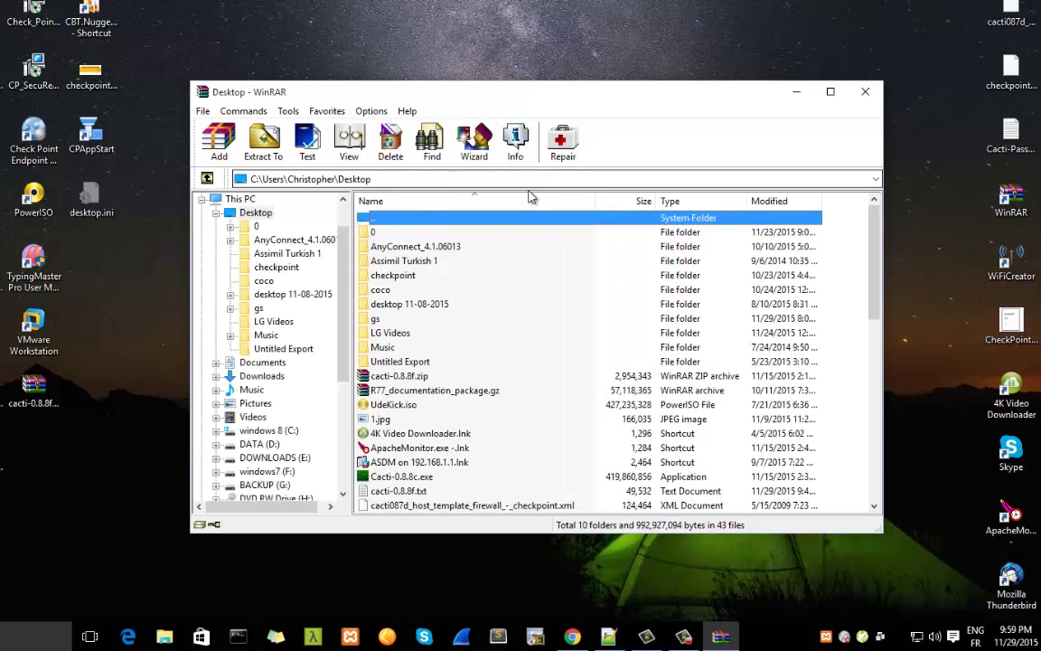
scroll(316, 221, up, 1)
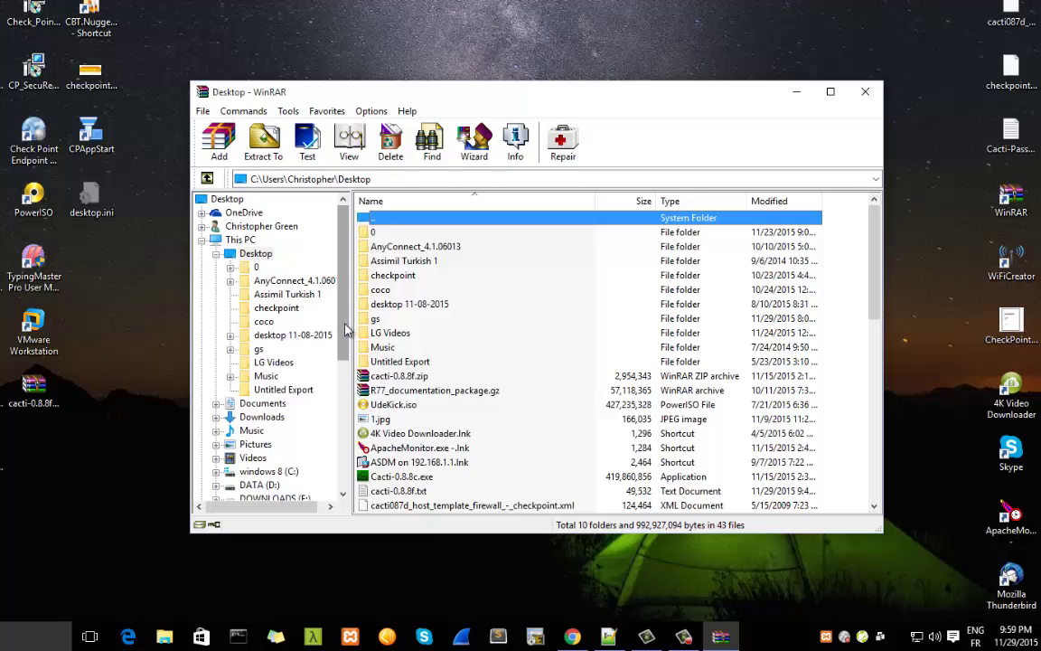
scroll(228, 330, down, 4)
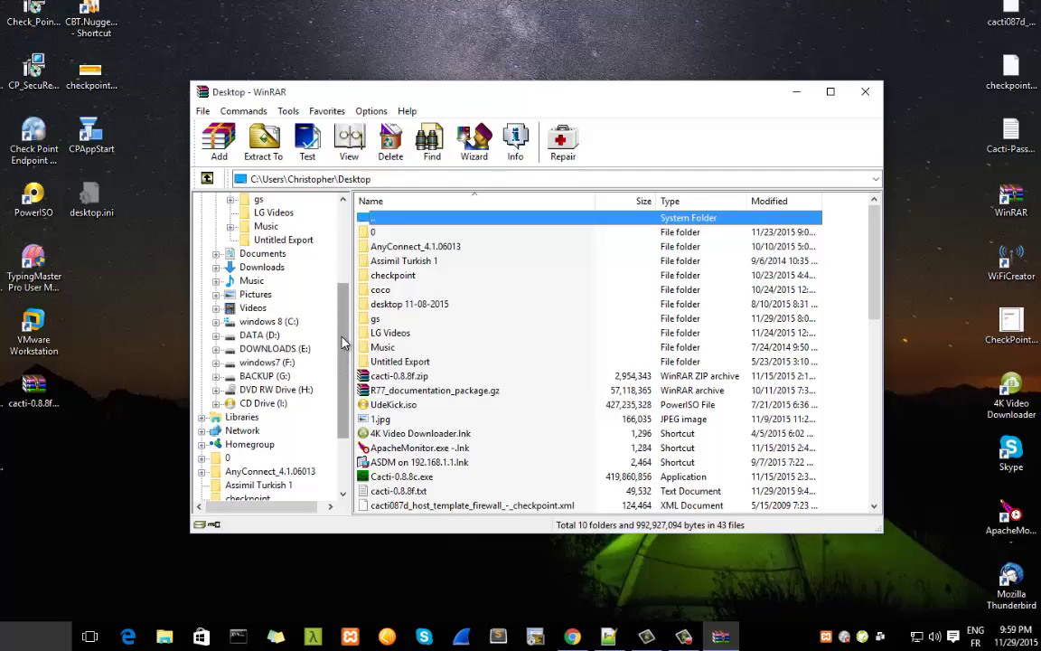
drag(344, 350, 344, 263)
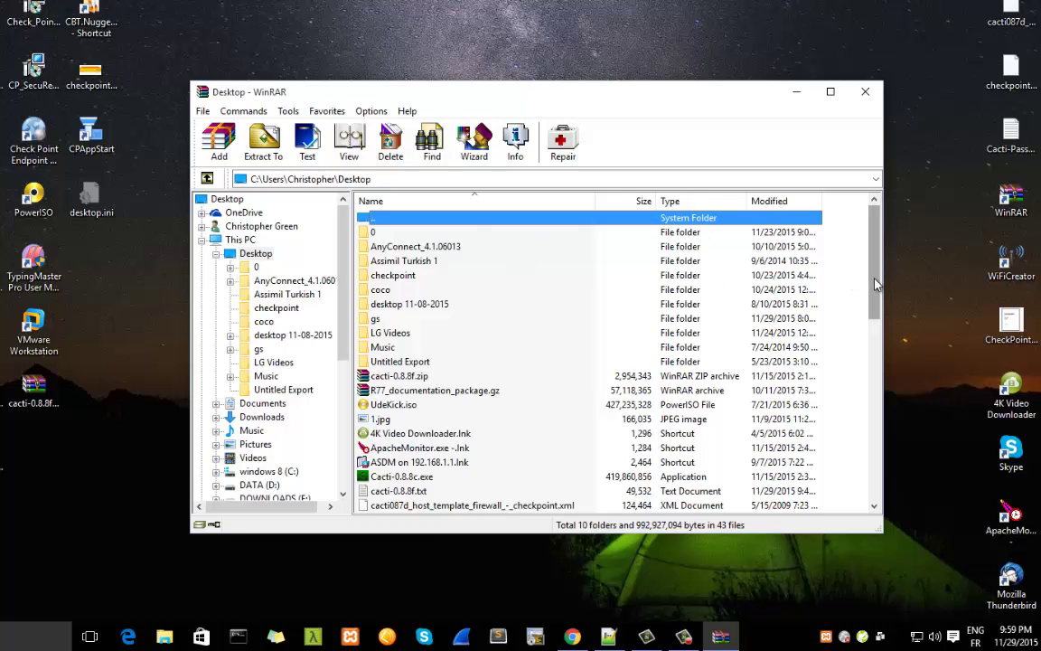
Estimate the compression of the Radar System Engineering PDF in its file information, without applying any change
drag(875, 272, 873, 449)
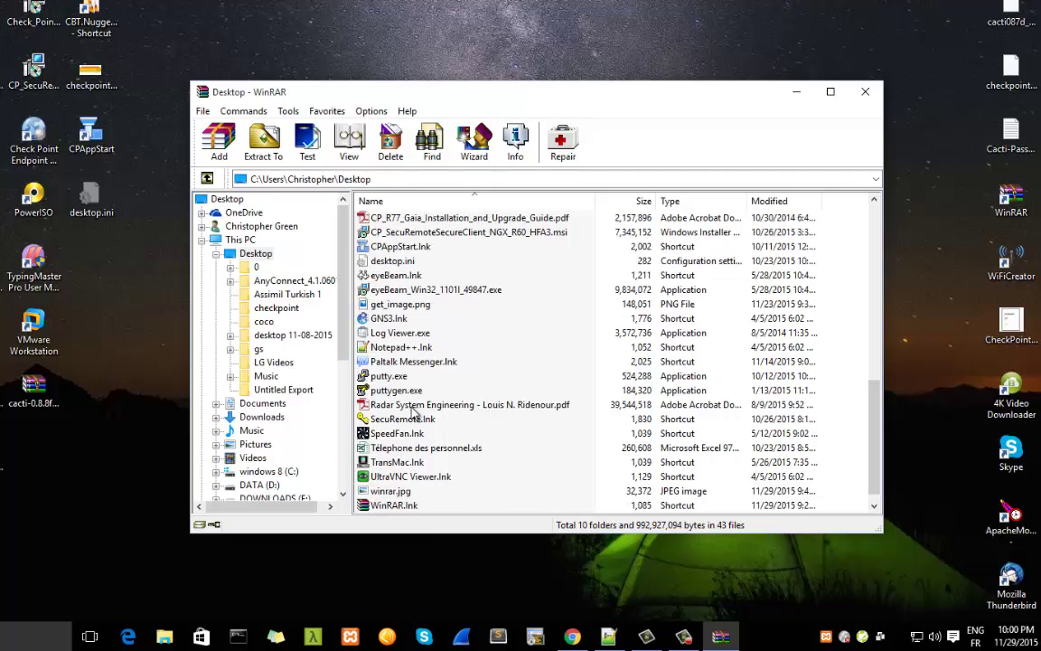
click(412, 405)
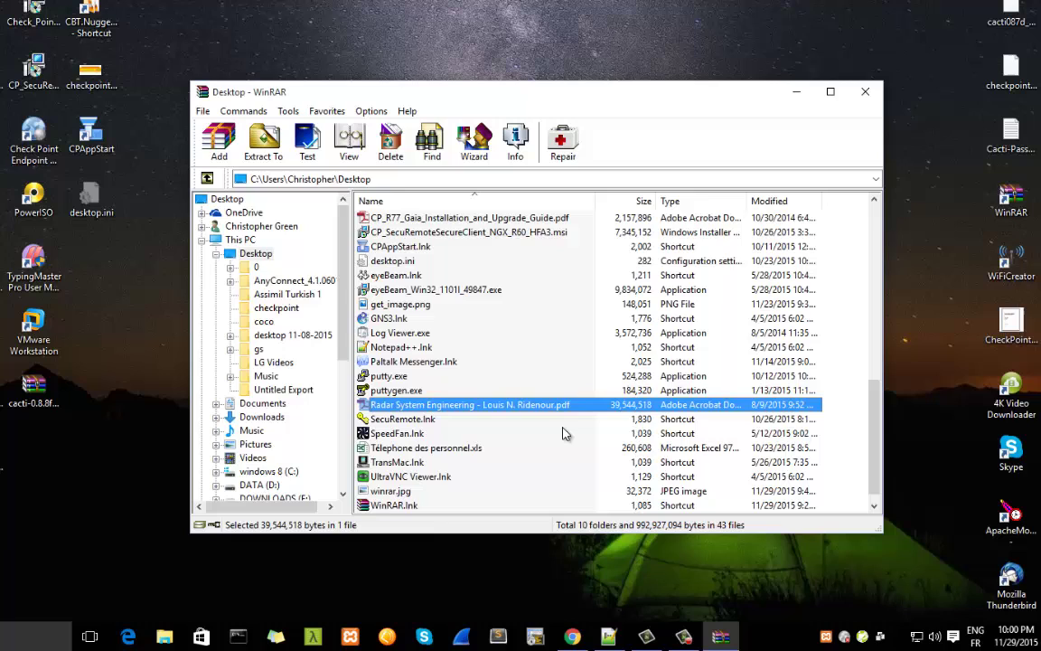
click(516, 145)
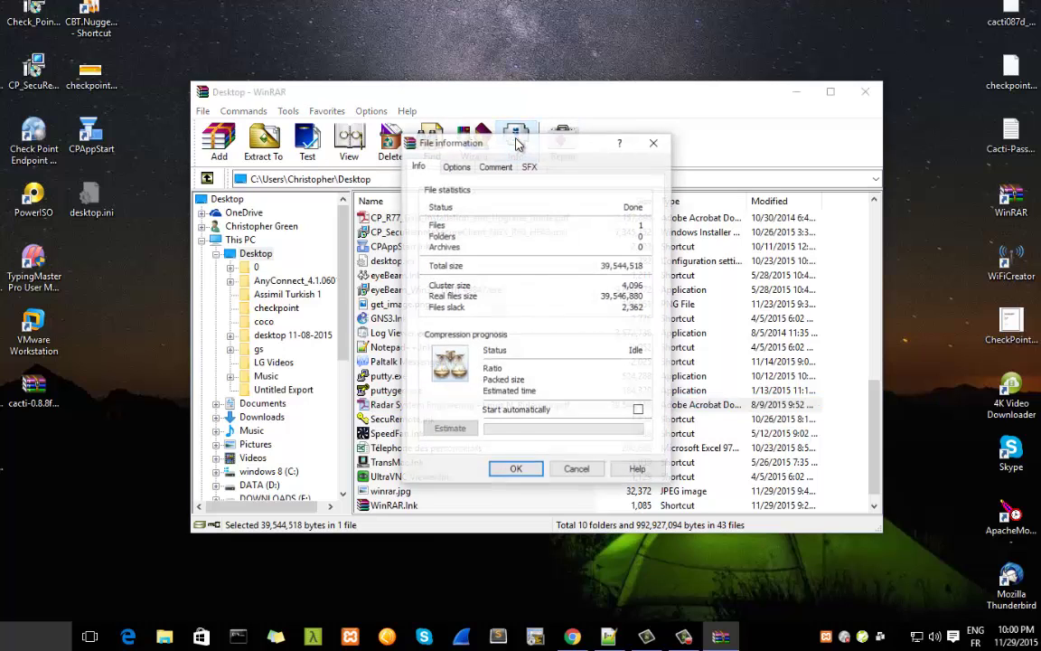
drag(524, 136, 581, 143)
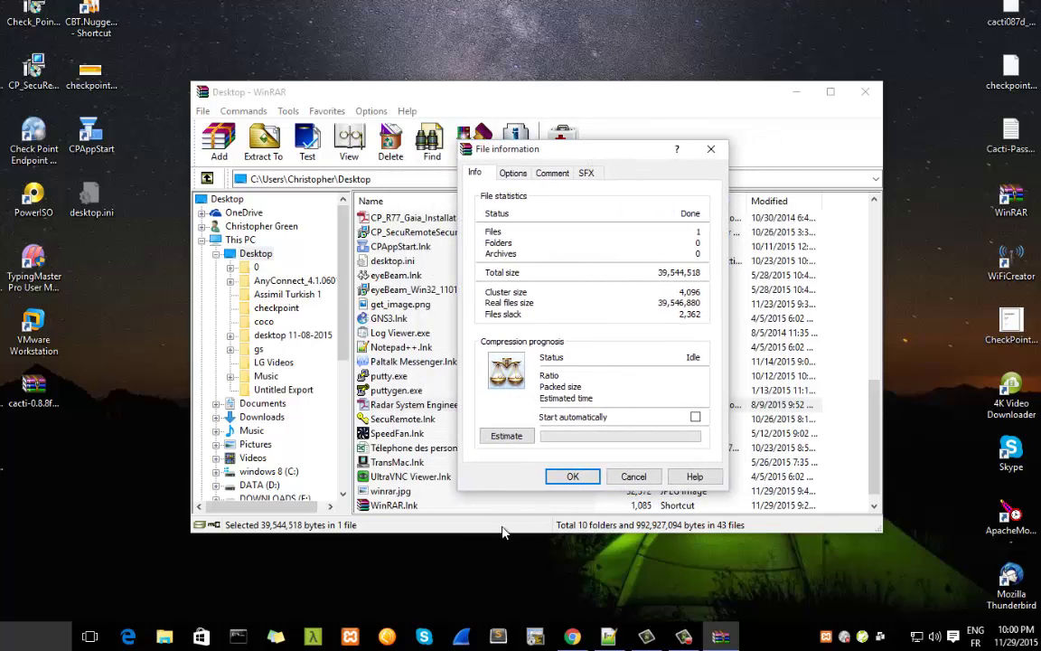
click(505, 437)
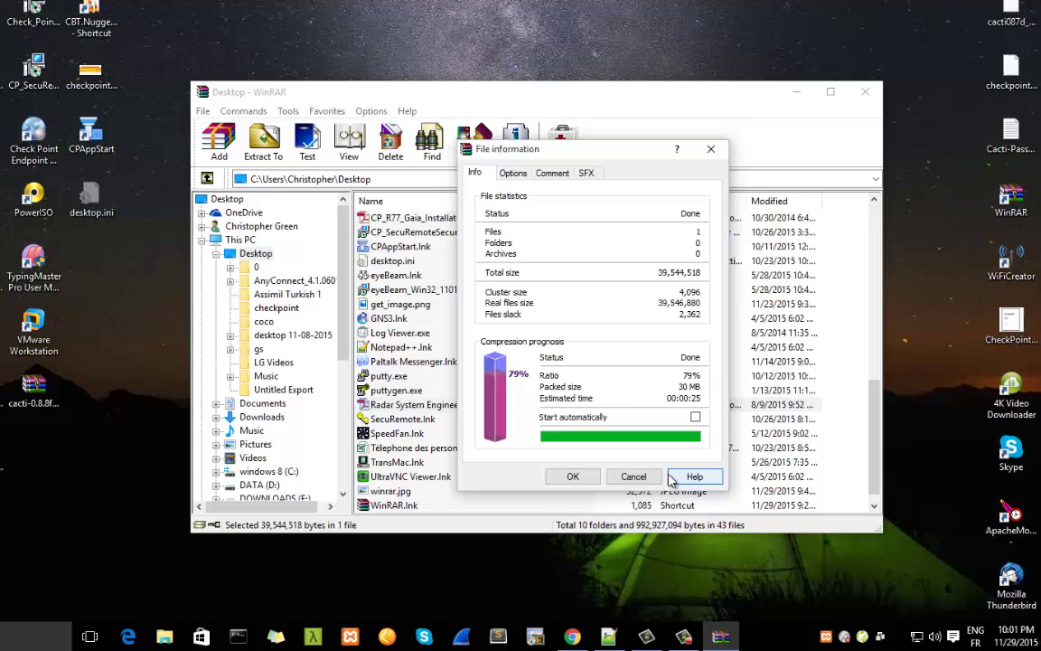
click(632, 476)
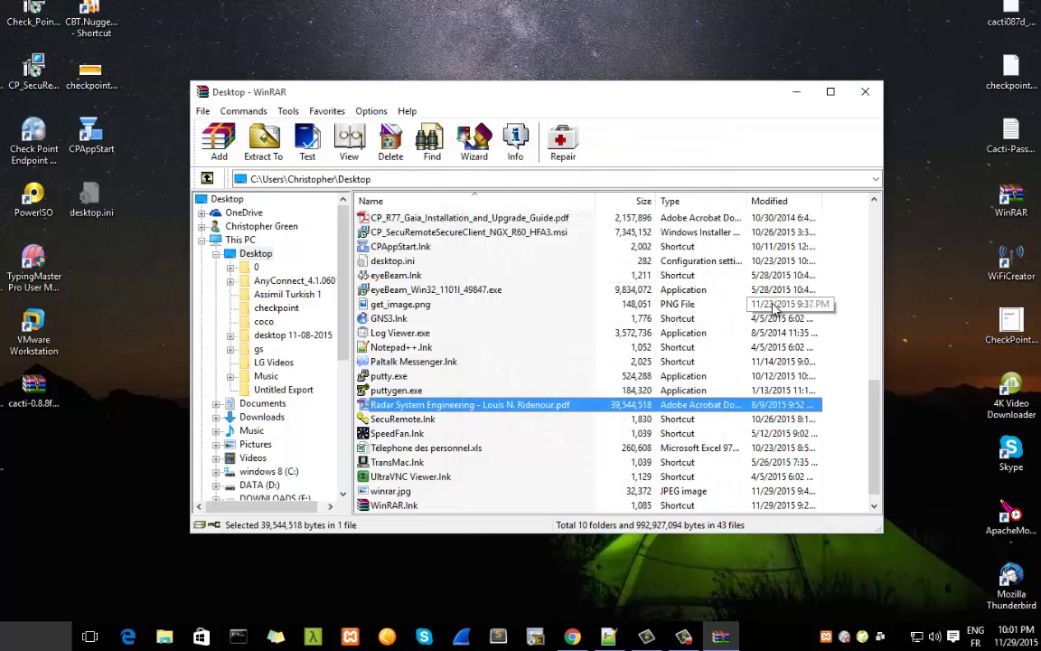
Archive the Radar System Engineering PDF in RAR format, split into 5 MB volumes
drag(620, 95, 634, 72)
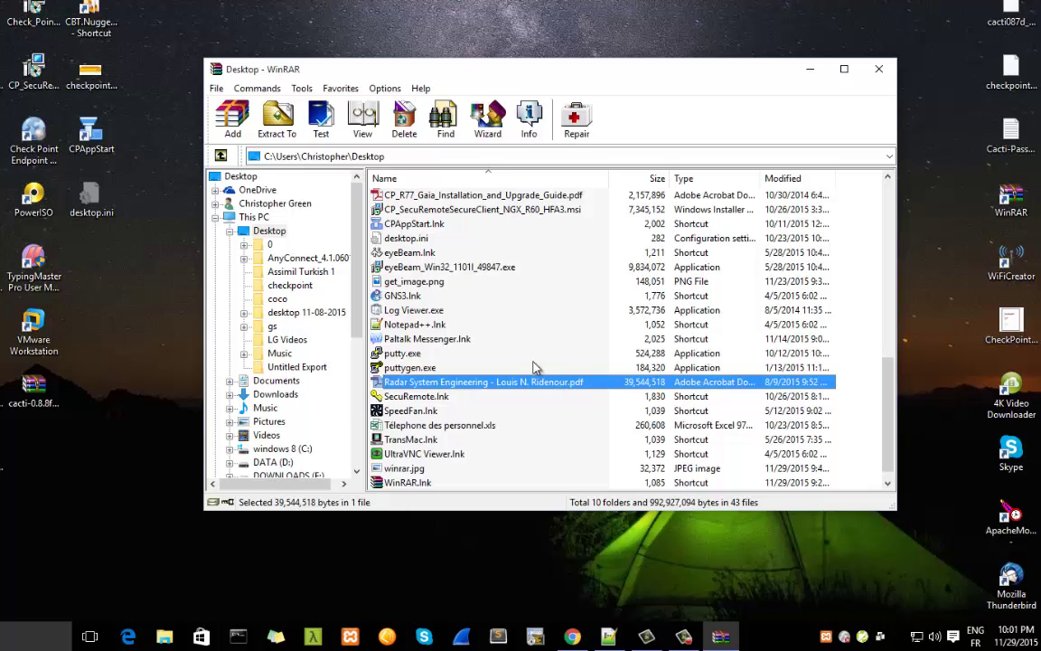
click(232, 122)
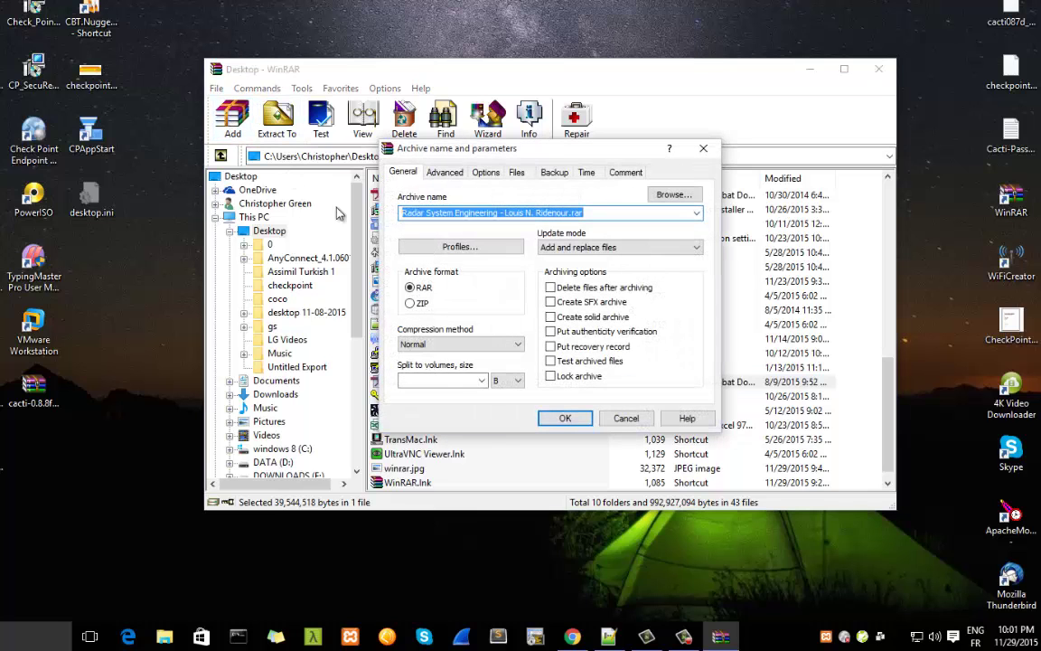
drag(520, 161, 465, 206)
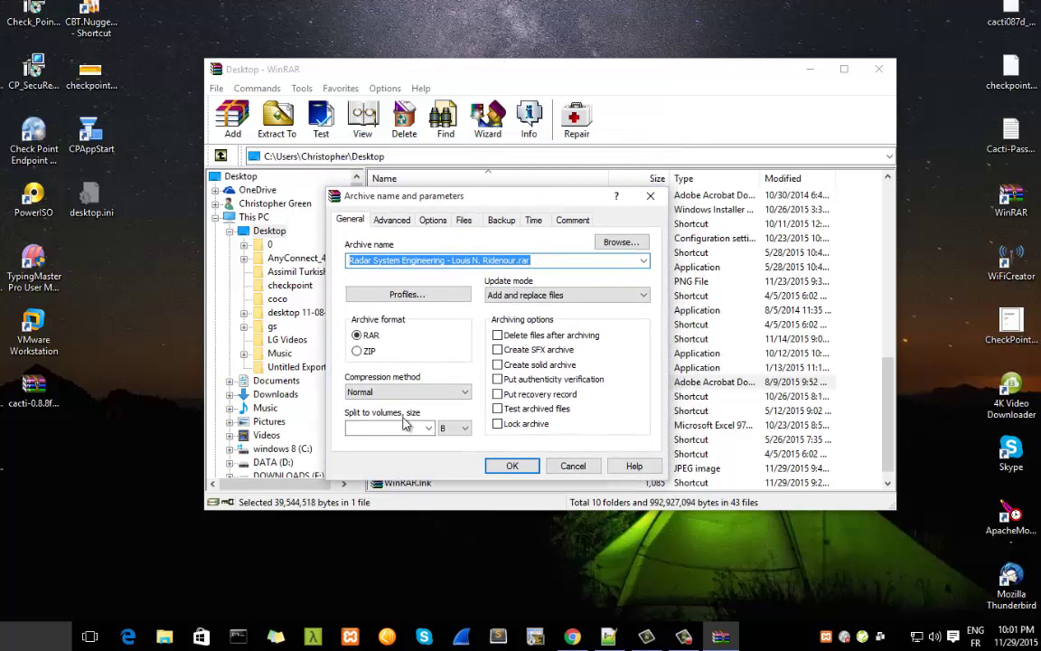
click(429, 429)
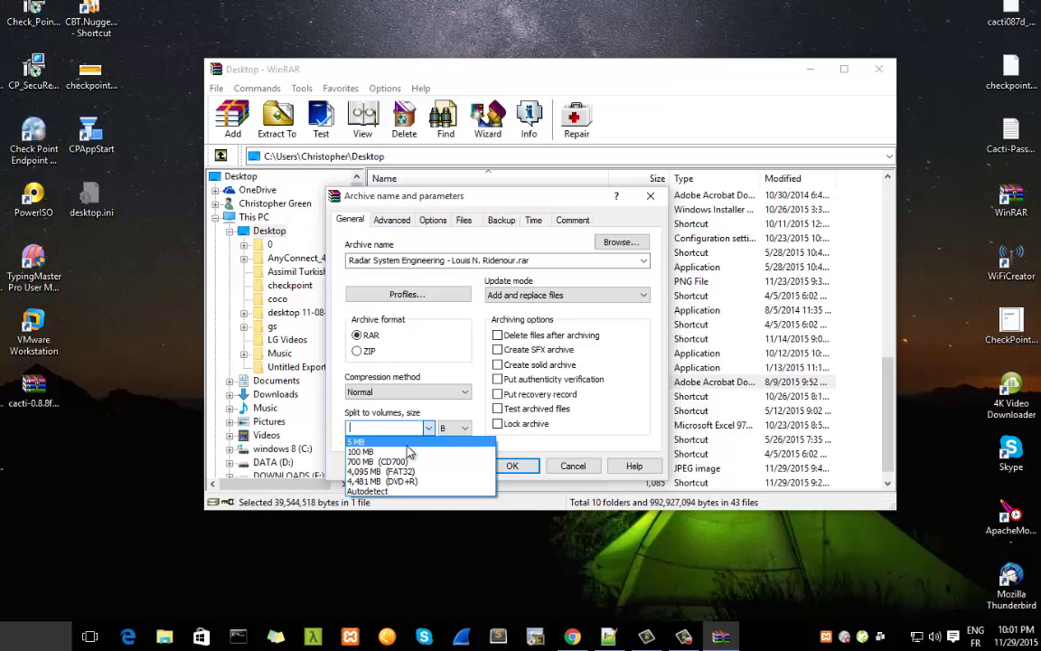
click(406, 442)
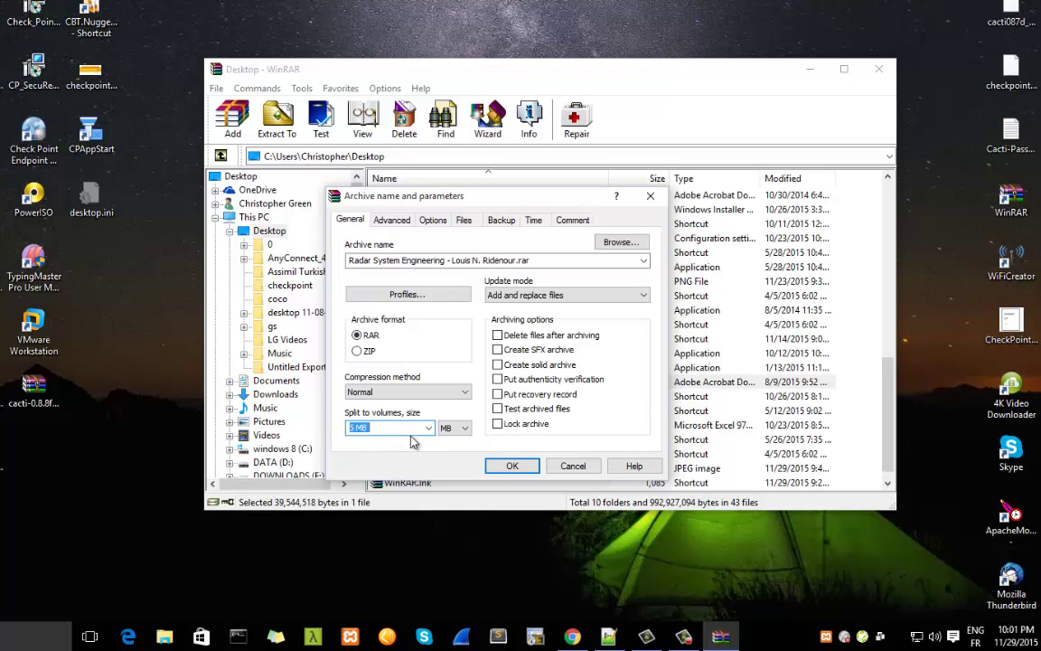
click(512, 465)
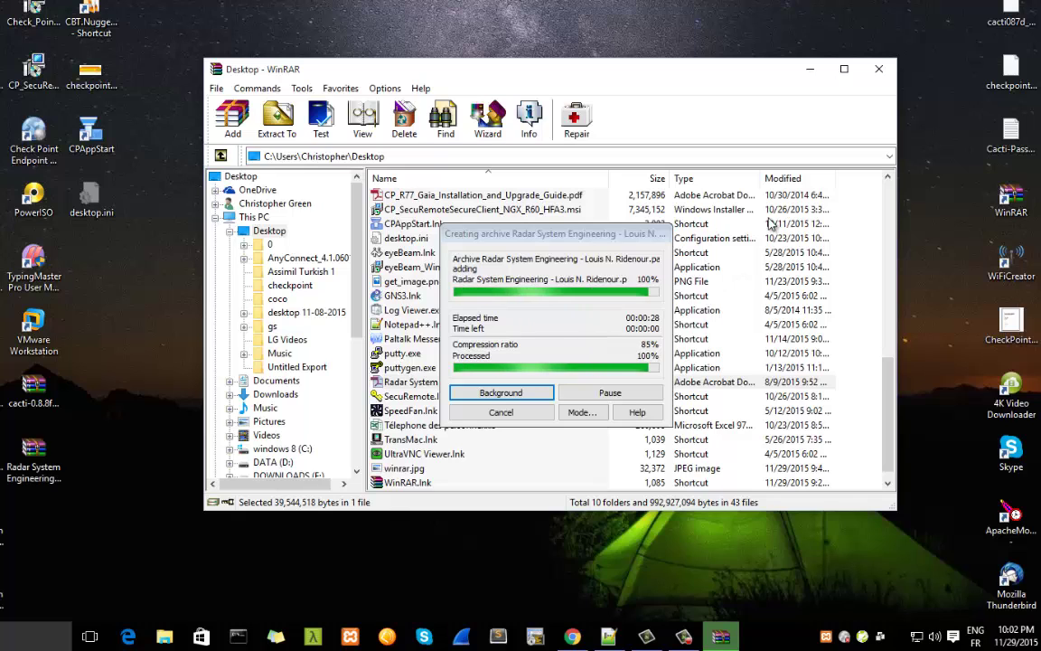
Minimise WinRAR and gather the Radar System Engineering archive parts in the empty middle of the desktop, clear of the cacti-0.8.8f.zip file
click(810, 69)
drag(27, 384, 427, 369)
drag(112, 409, 9, 600)
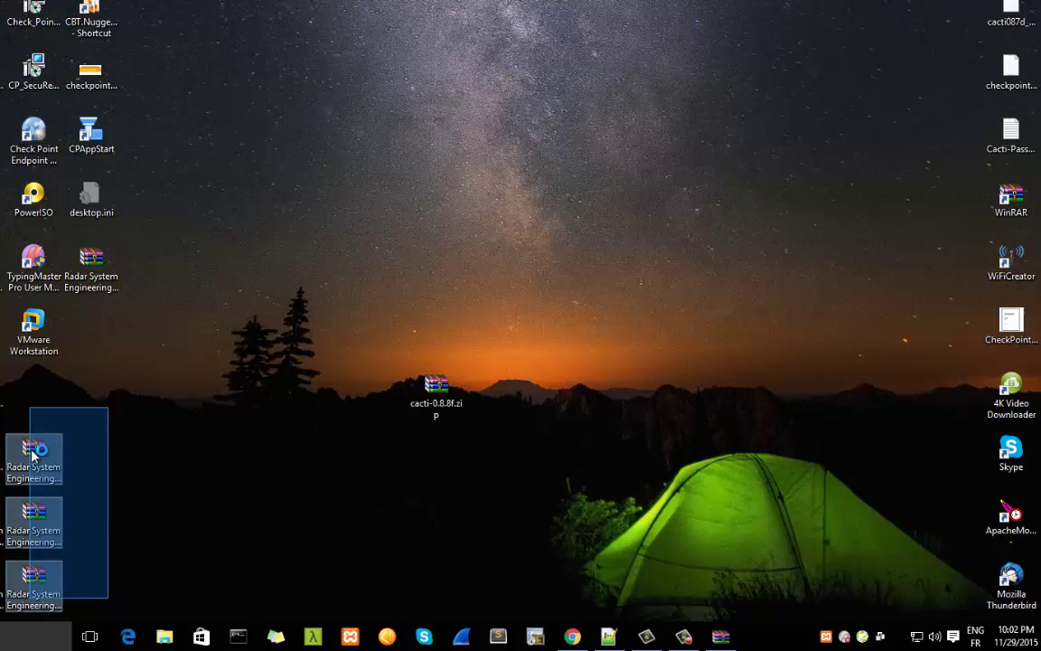
drag(27, 446, 372, 316)
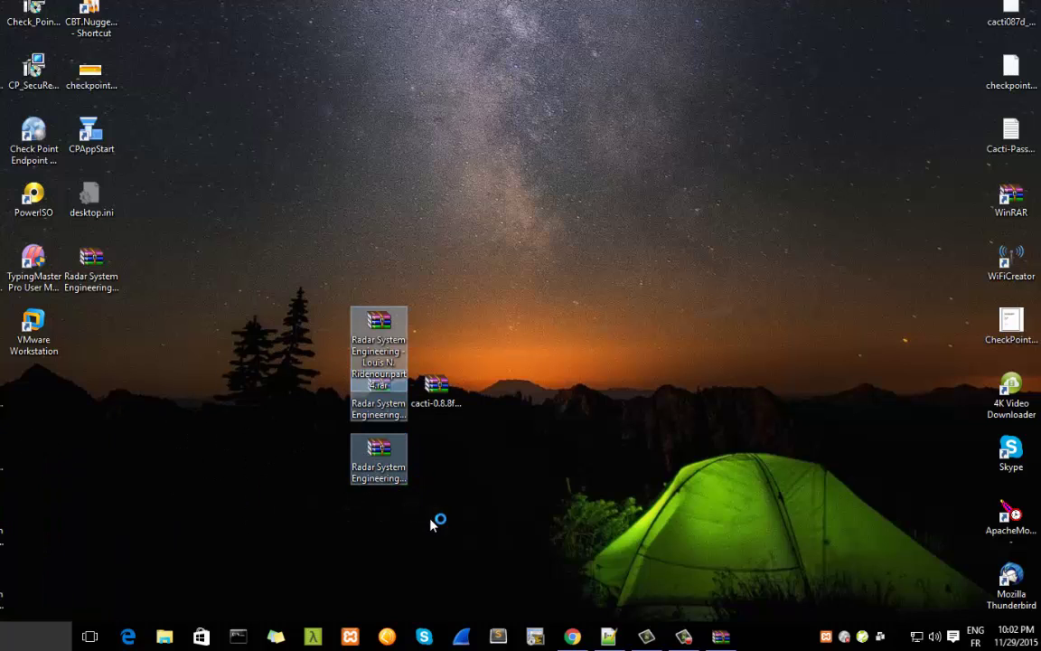
click(93, 531)
drag(58, 488, 2, 607)
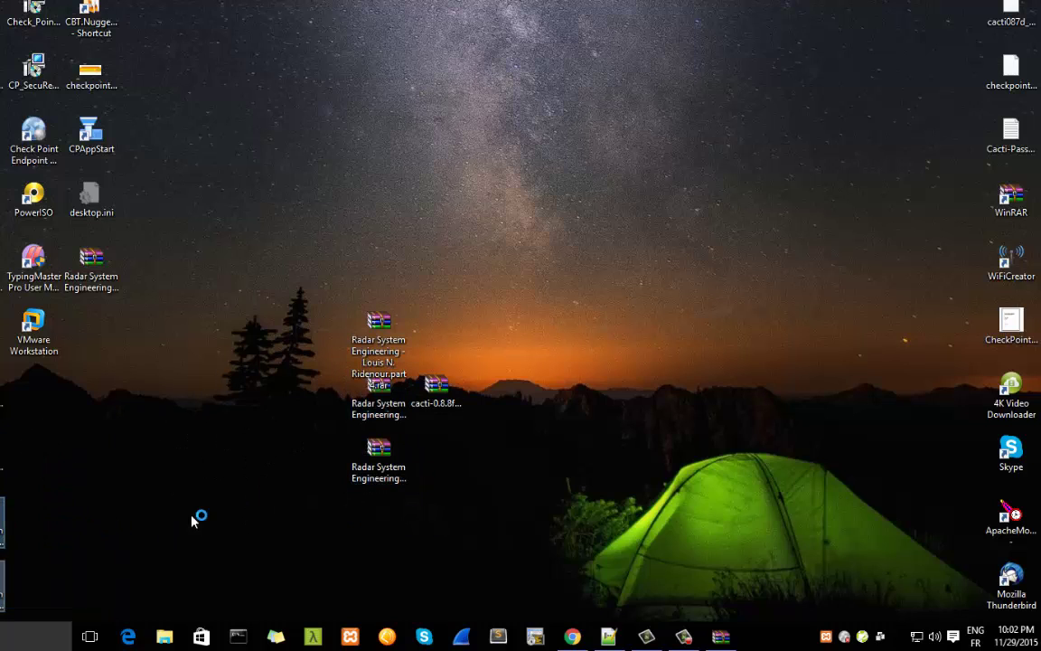
drag(2, 543, 498, 318)
drag(438, 399, 3, 467)
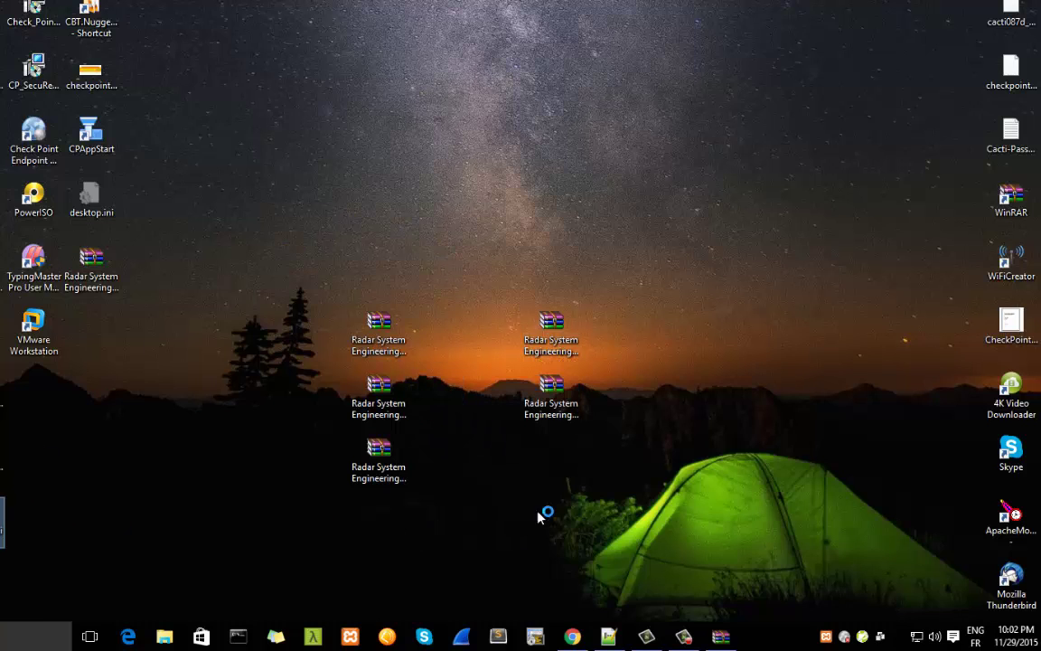
Check the file size of the part4 volume of the Radar System Engineering archive in its properties
right_click(373, 332)
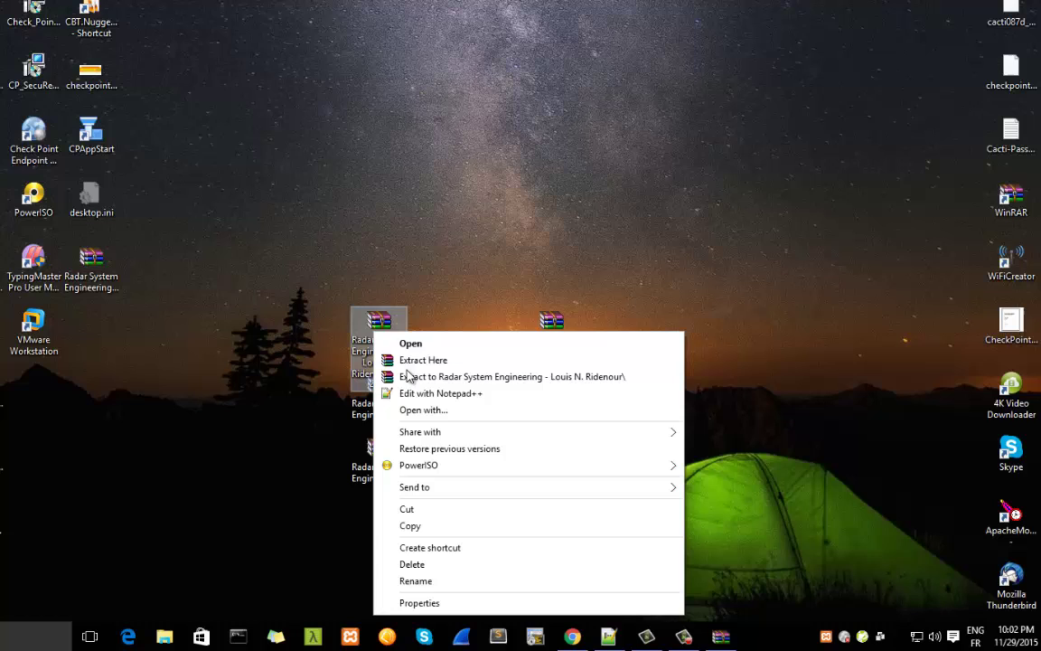
key(Escape)
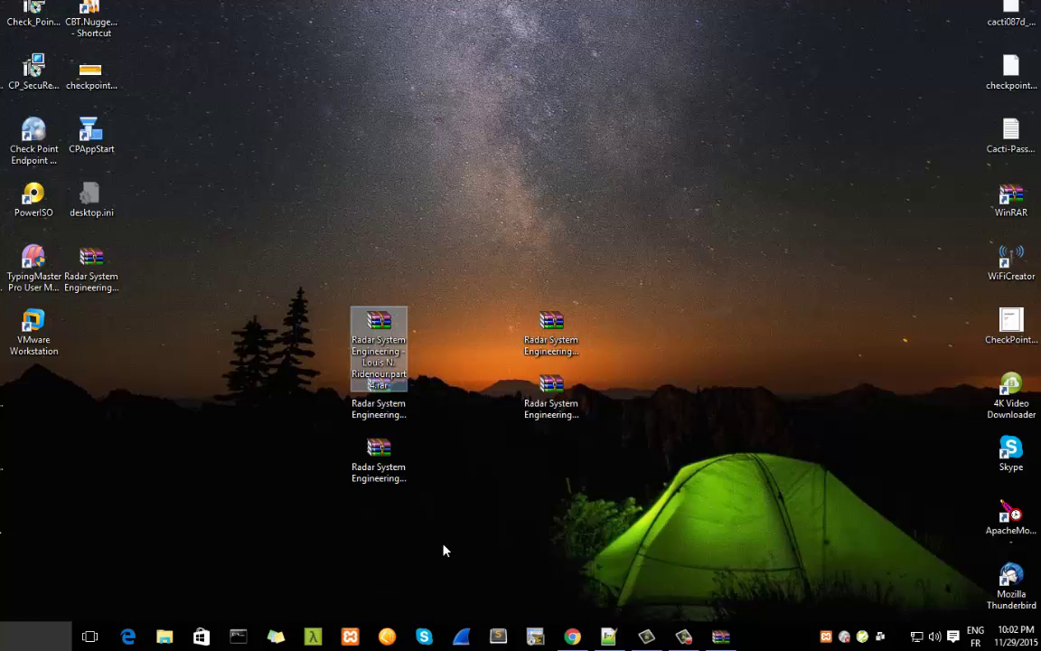
click(454, 554)
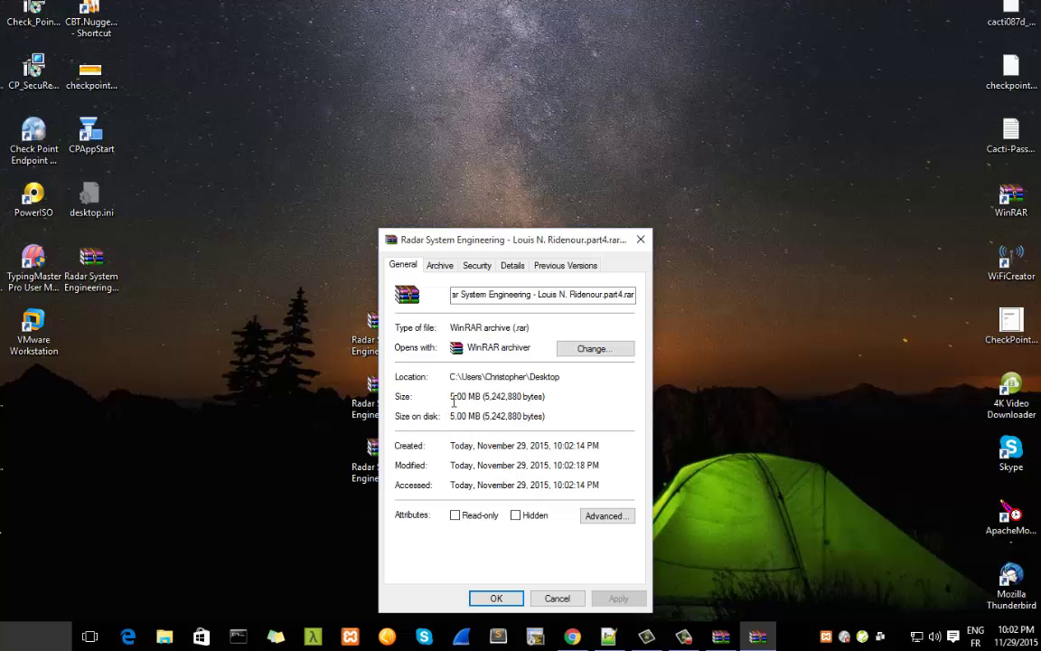
click(556, 598)
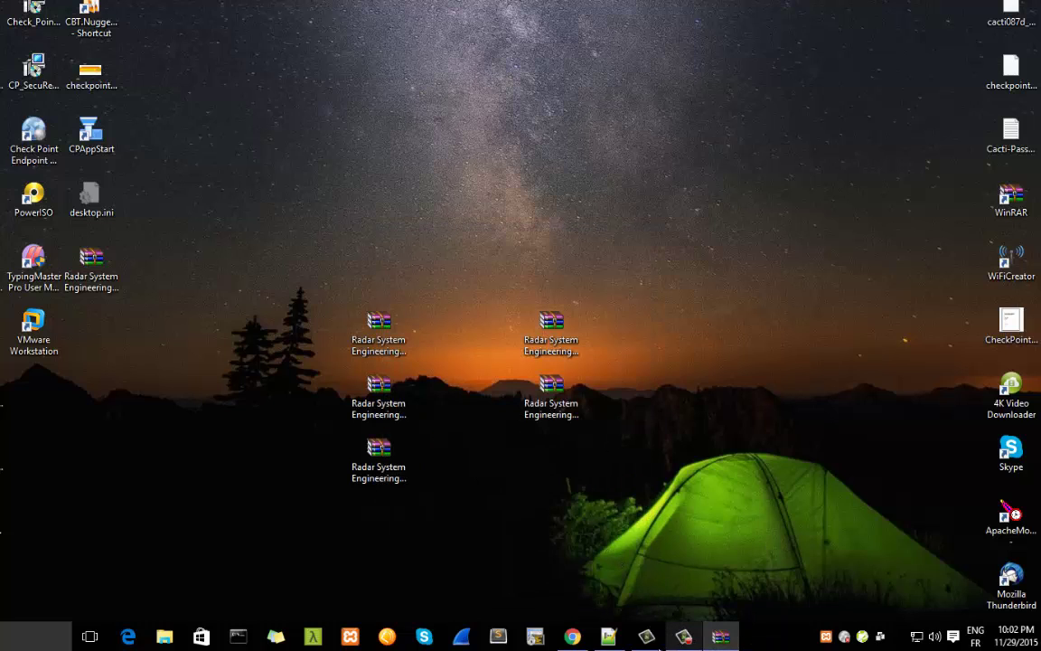
Create a self-extracting archive of CheckPoint_Embedded_NGX_8_CLI_ReferenceGuide.pdf and place the resulting exe beneath the second column of Radar System Engineering parts on the desktop
click(720, 637)
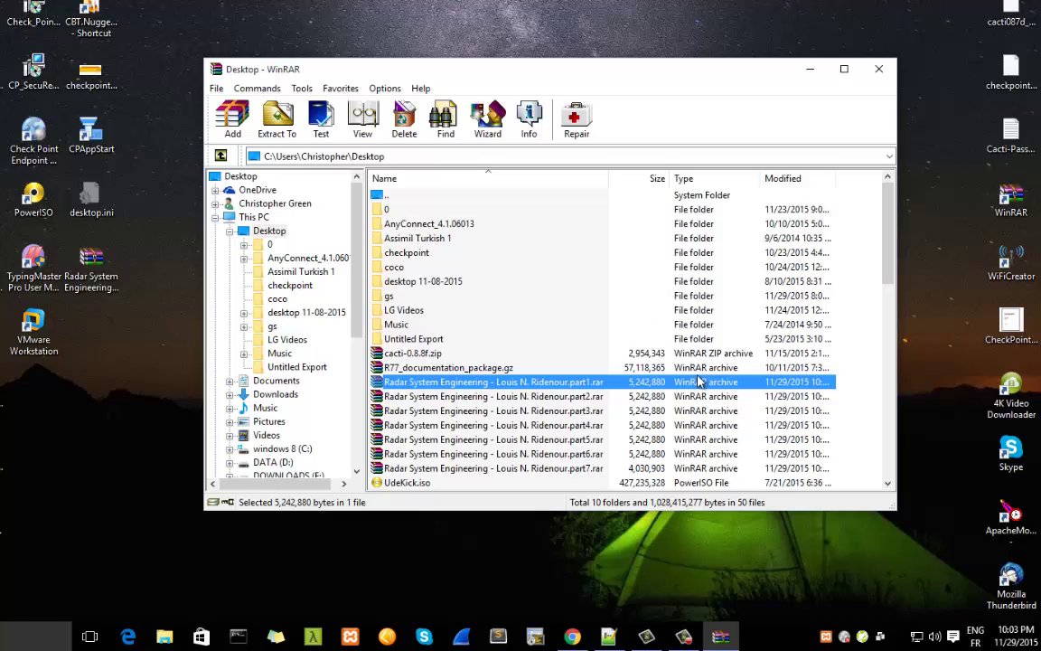
drag(888, 267, 884, 362)
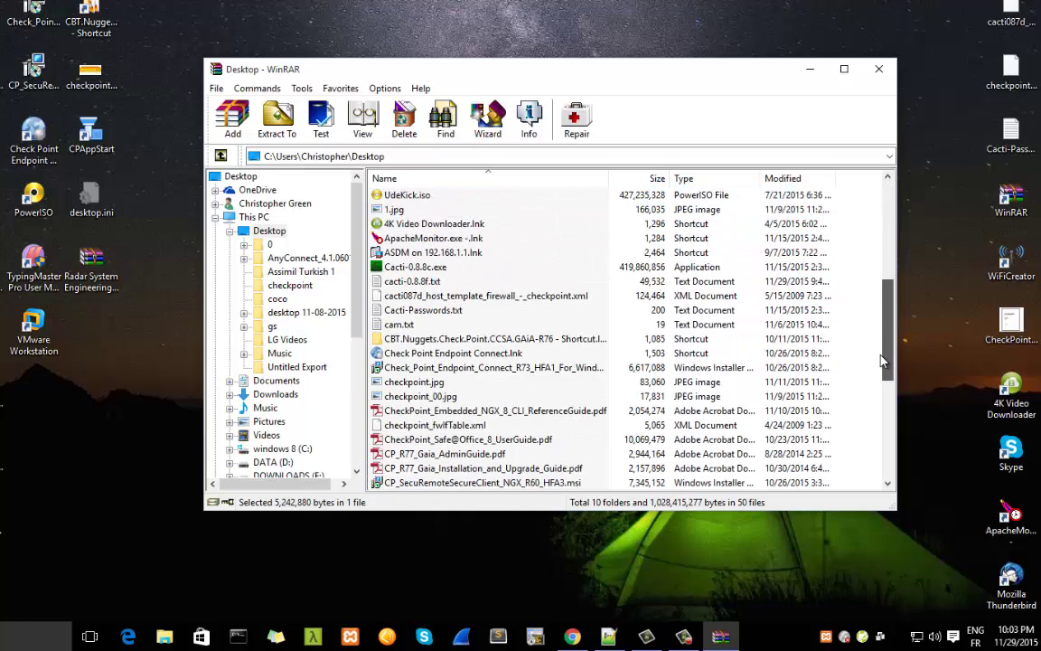
click(657, 412)
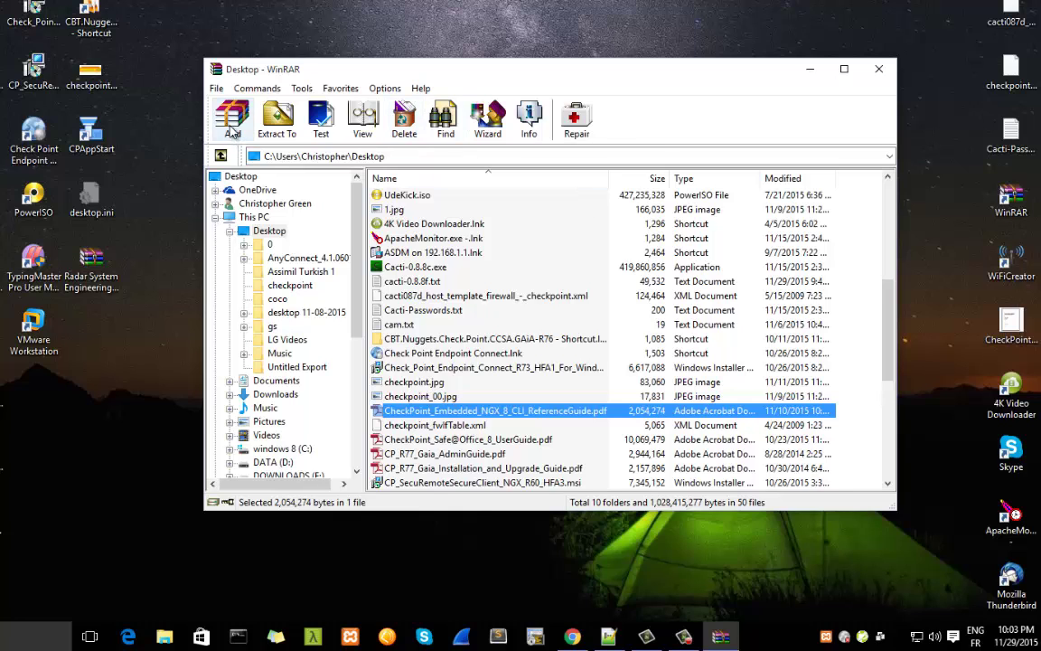
click(232, 131)
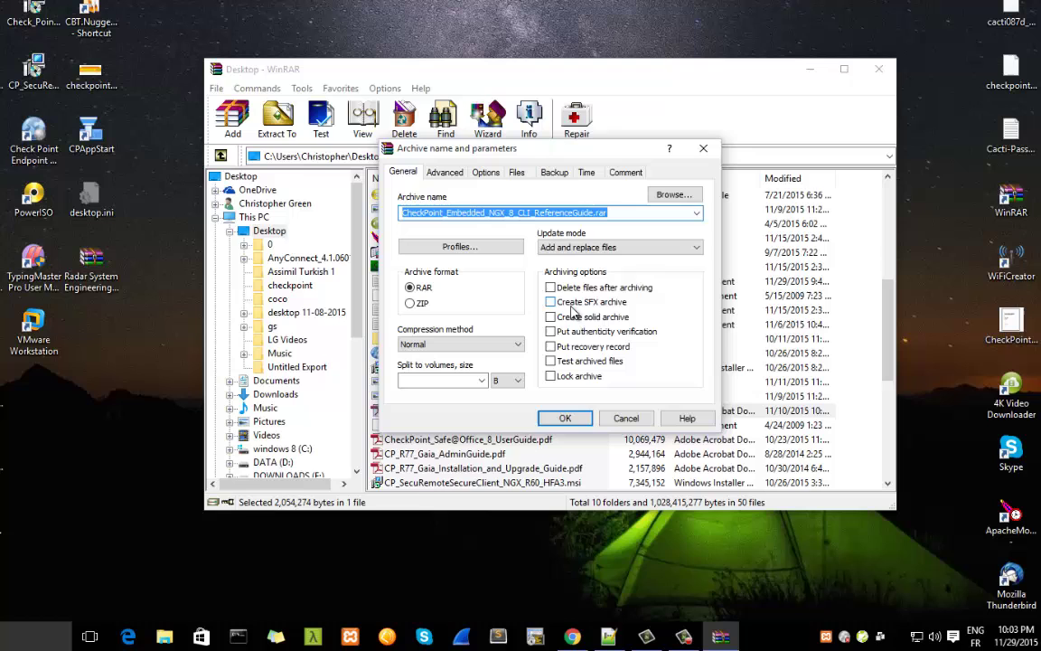
click(583, 304)
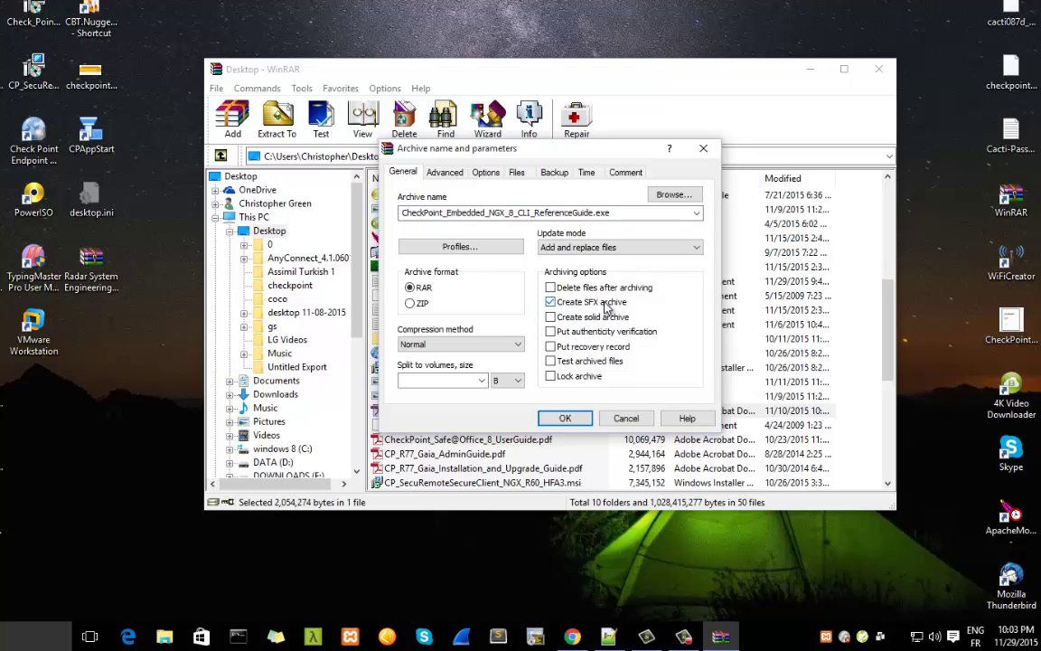
click(565, 418)
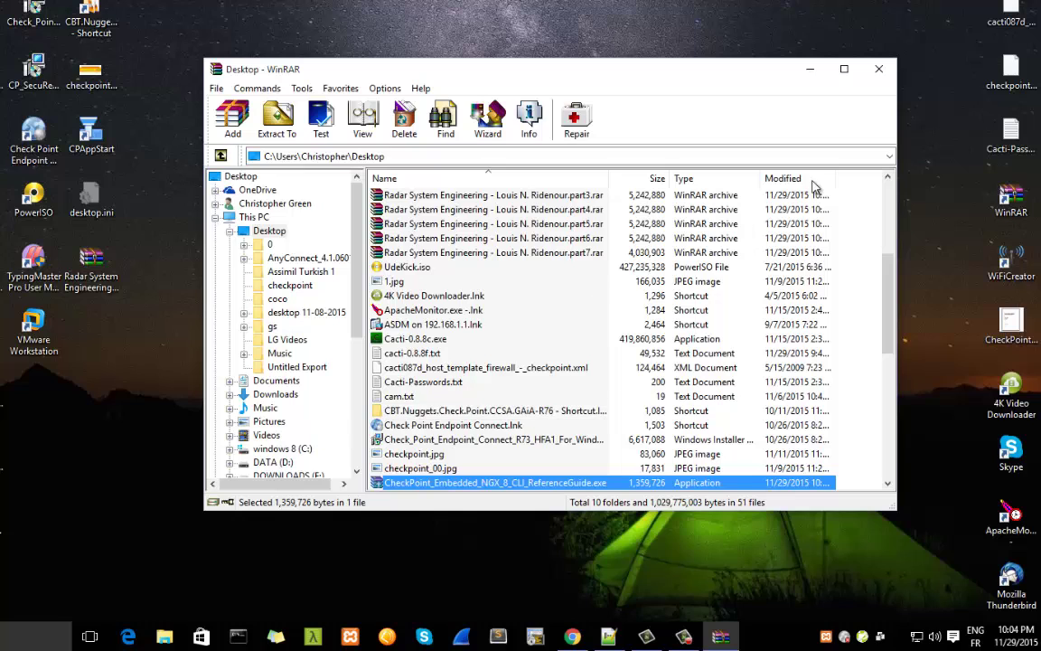
click(814, 70)
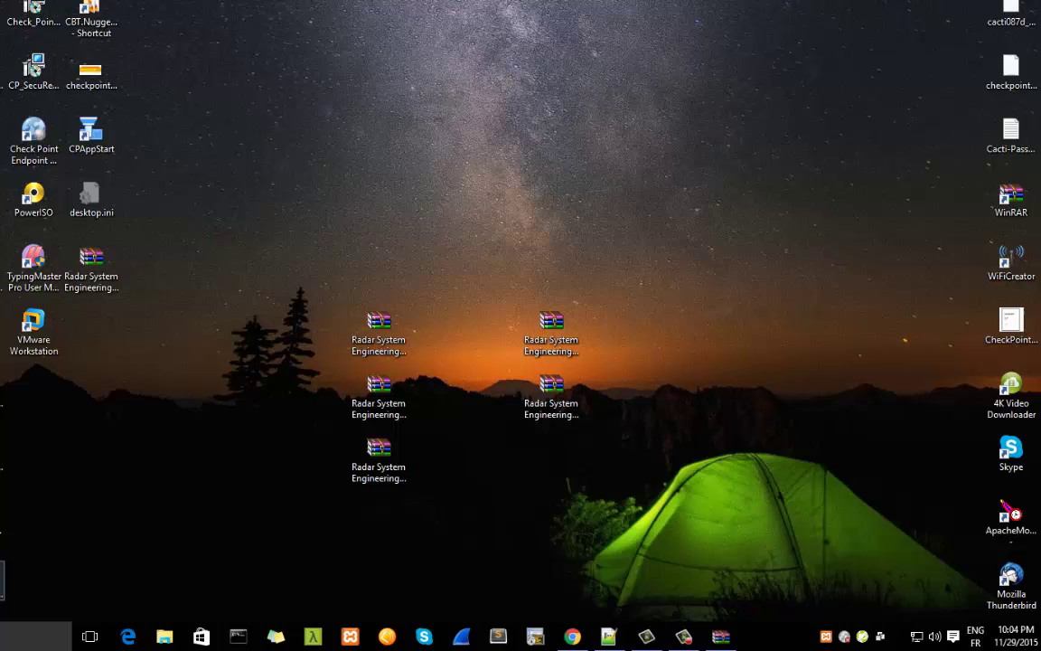
drag(376, 501, 556, 457)
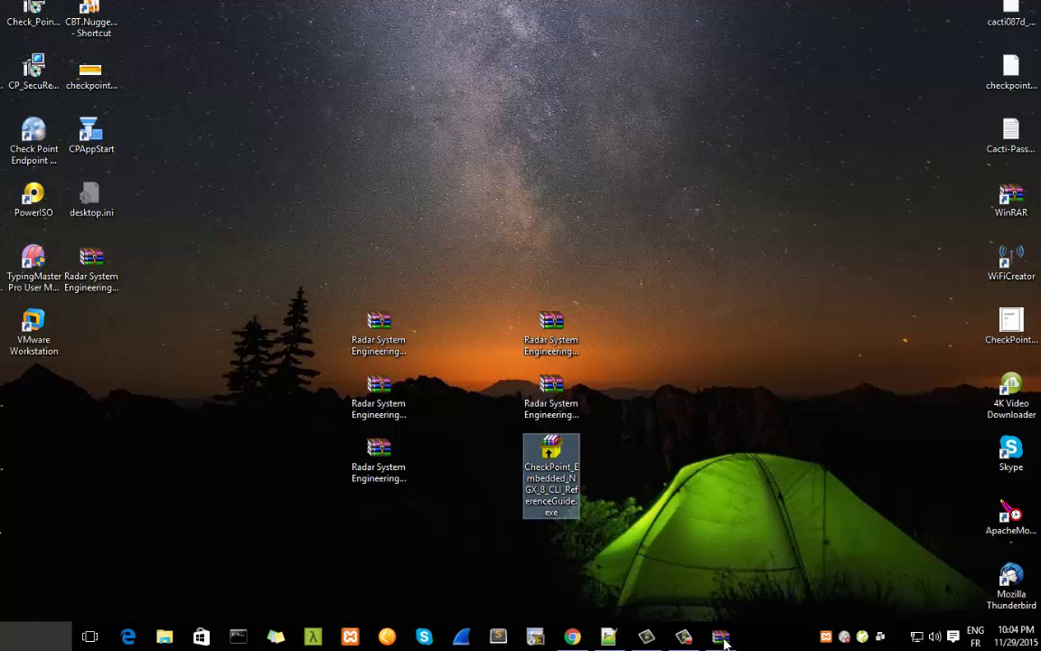
Look through the contents of cacti-0.8.8f.zip, including its cacti-0.8.8f folder, in WinRAR and return to the Desktop listing
mouse_move(720, 636)
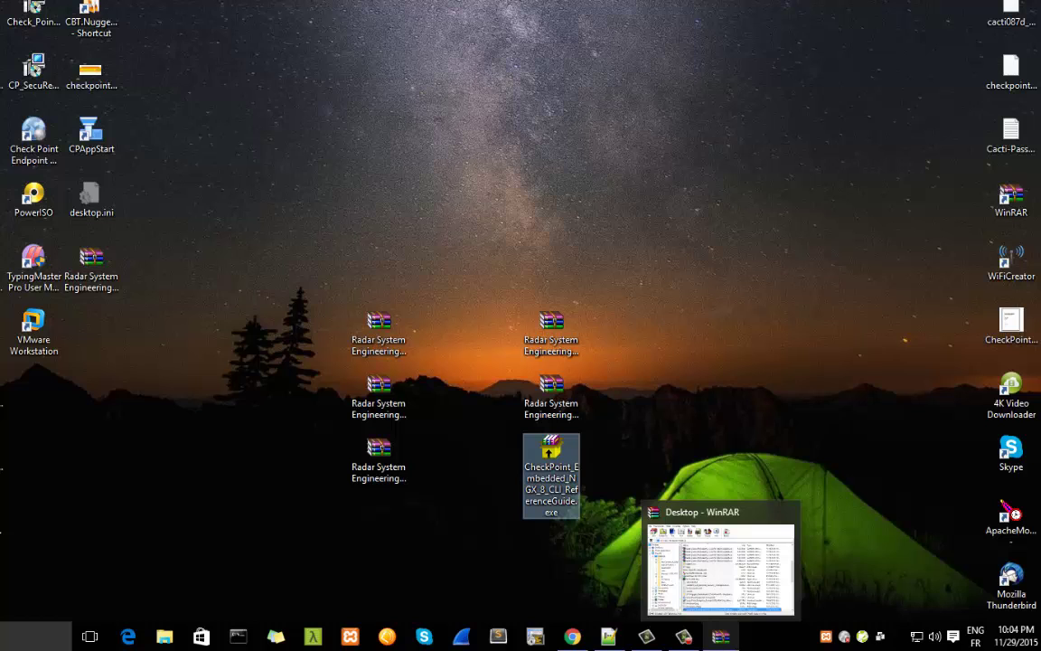
click(712, 574)
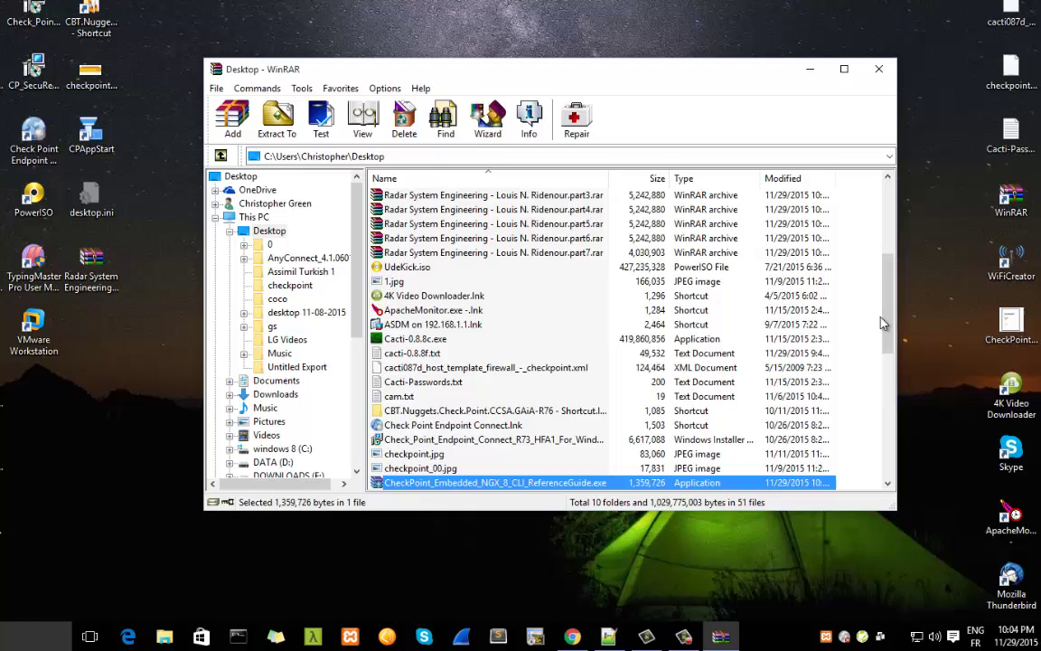
drag(883, 323, 880, 261)
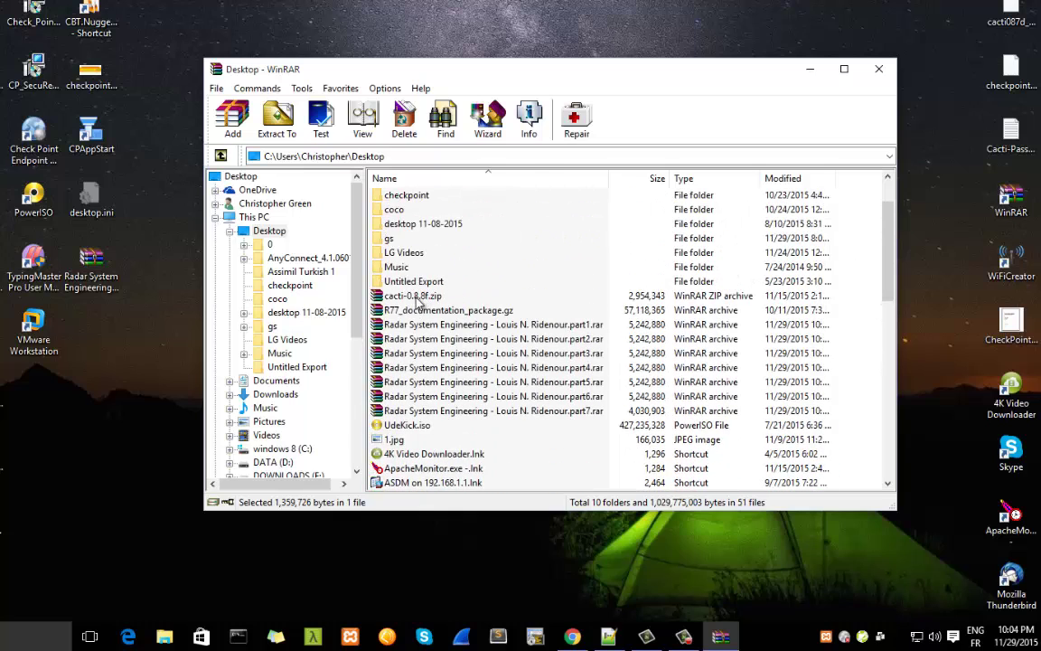
click(384, 295)
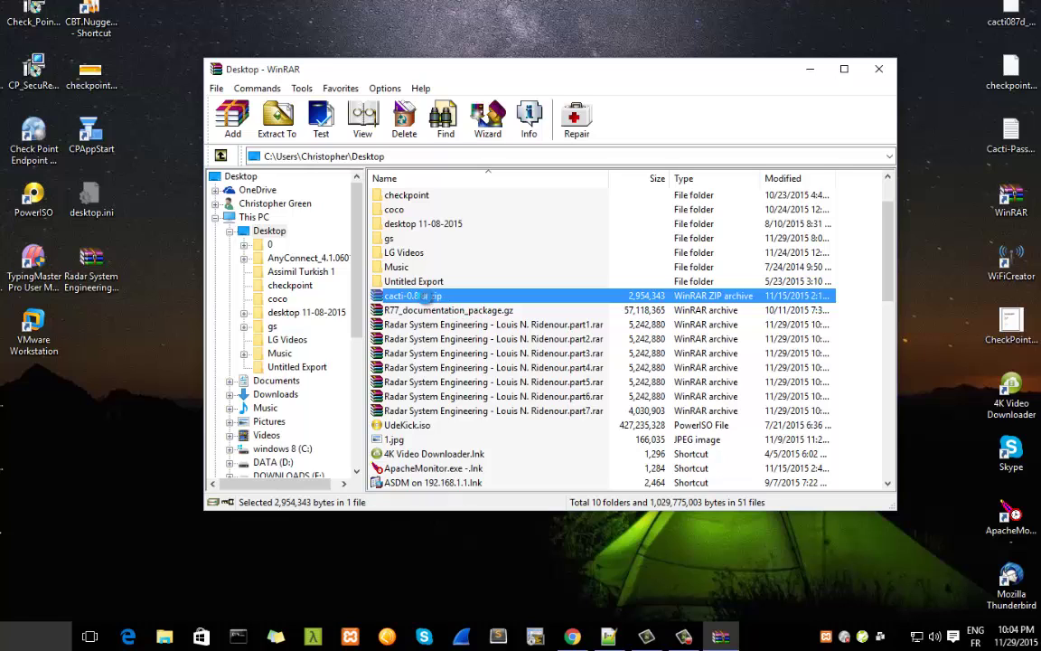
double_click(425, 296)
double_click(246, 210)
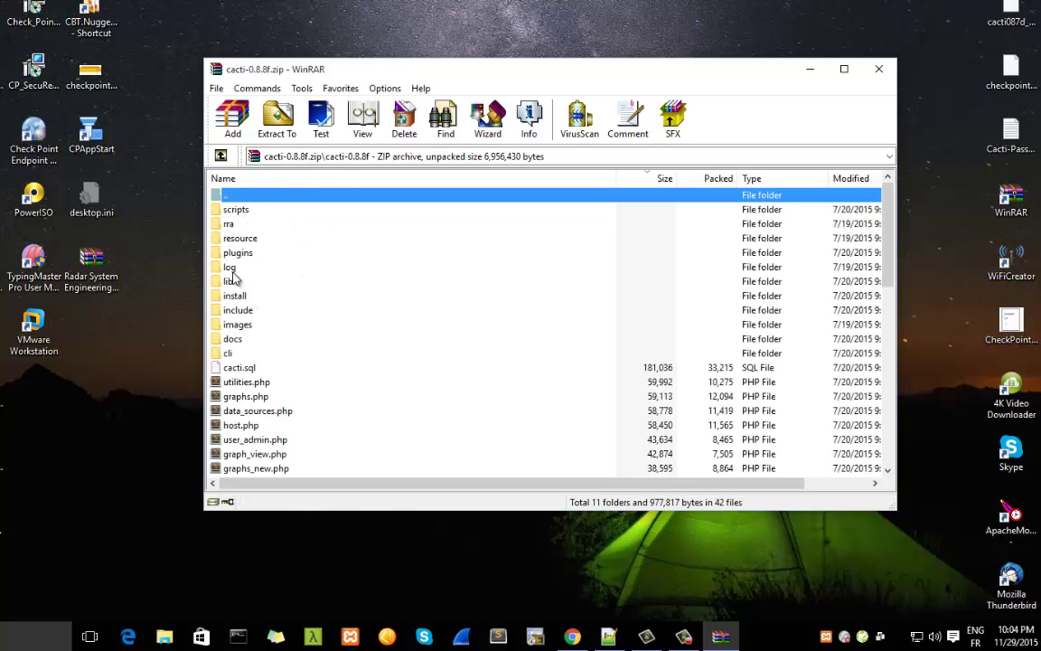
scroll(881, 352, down, 8)
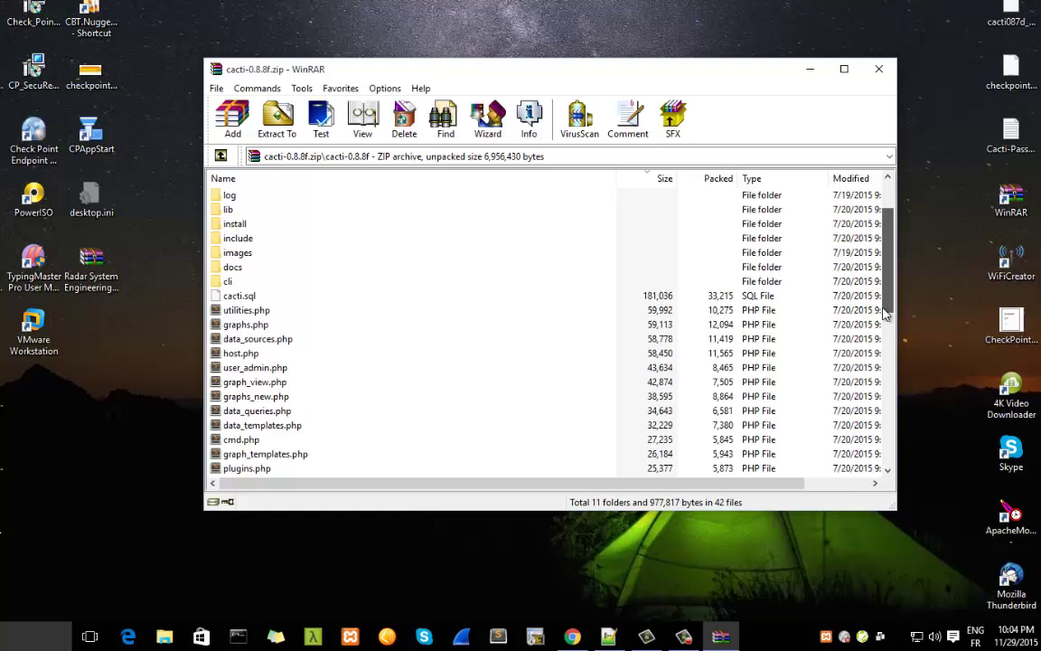
scroll(875, 416, down, 2)
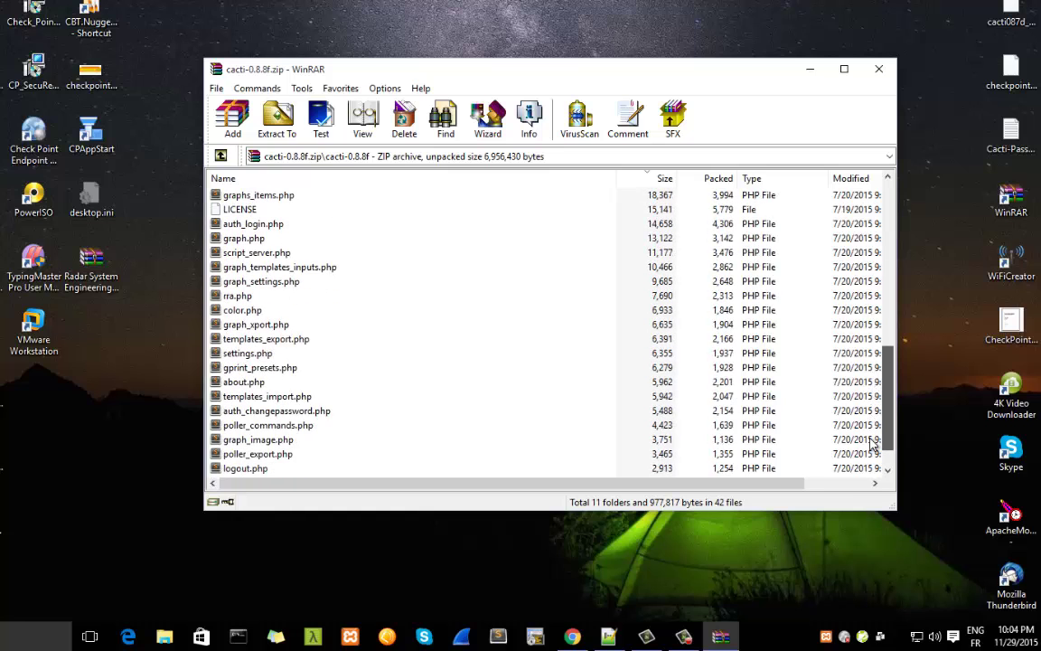
scroll(875, 361, up, 7)
scroll(875, 316, up, 4)
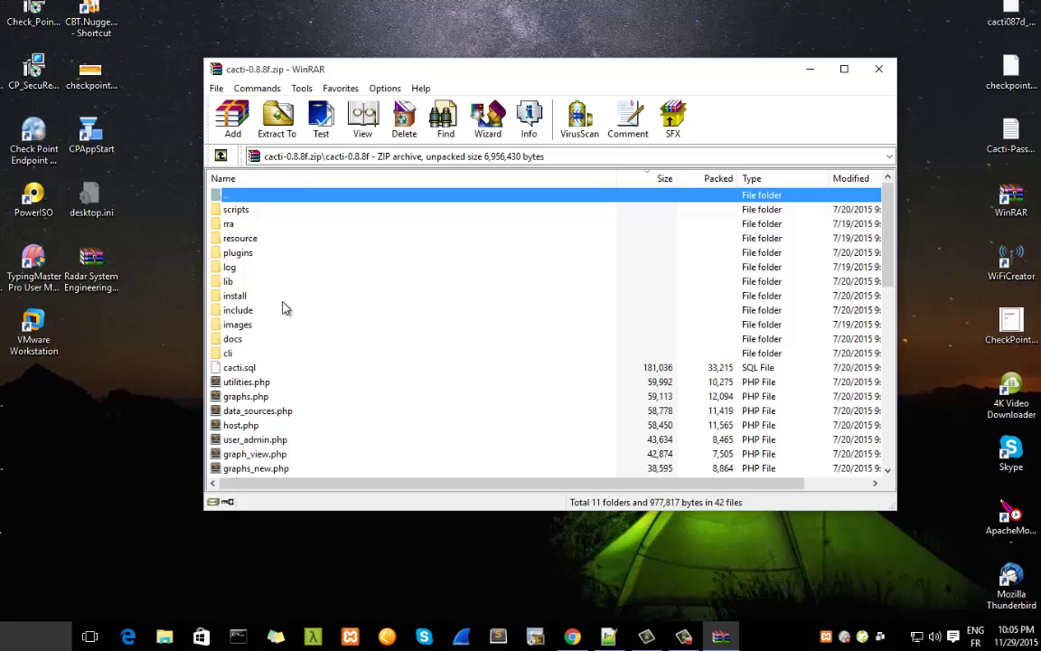
double_click(237, 199)
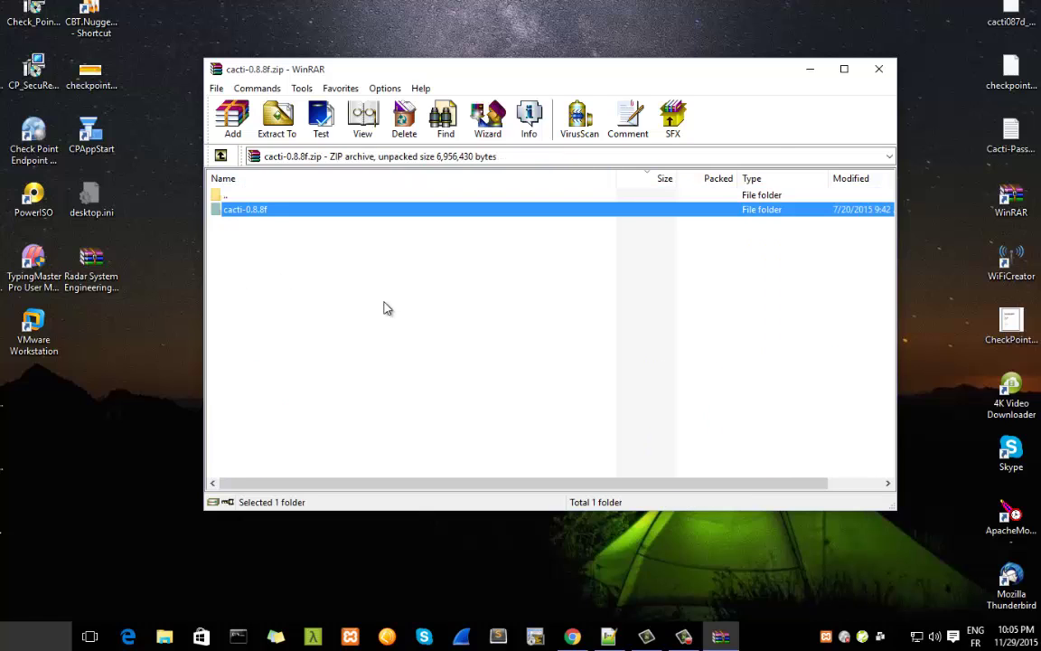
double_click(223, 195)
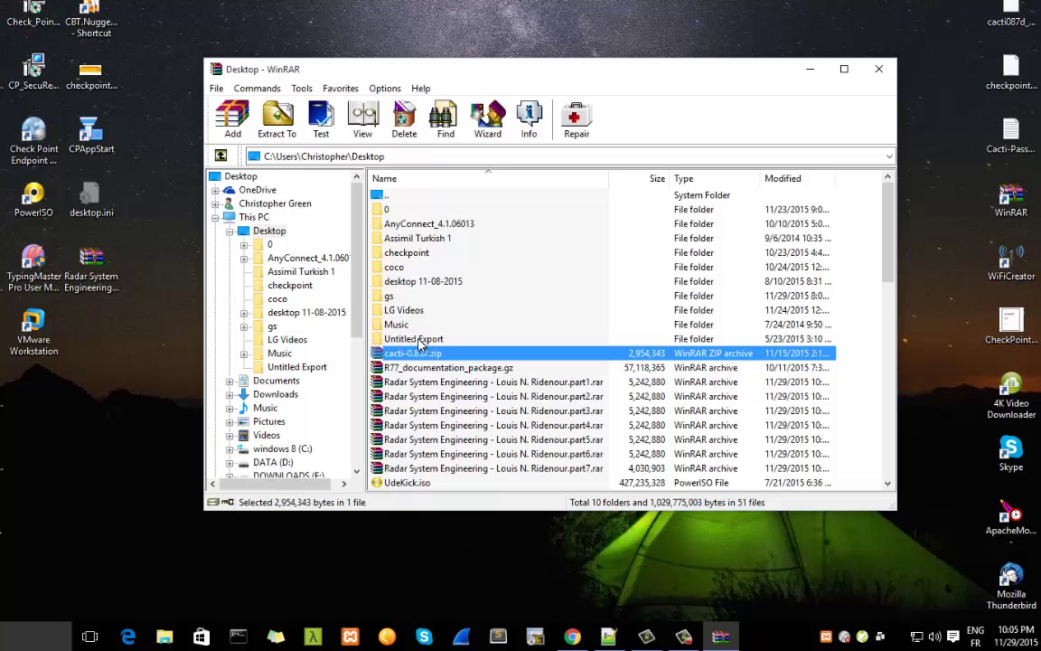
Generate an HTML report of cacti-0.8.8f.zip as cacti-0.8.8f.htm, leaving out the total information
click(443, 367)
click(445, 353)
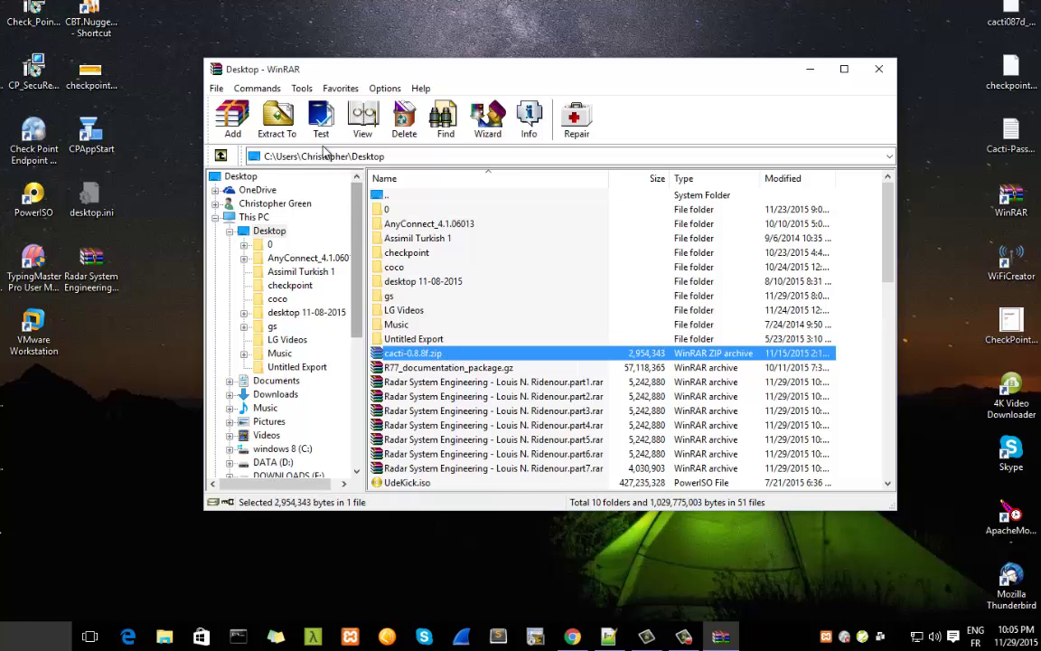
click(304, 90)
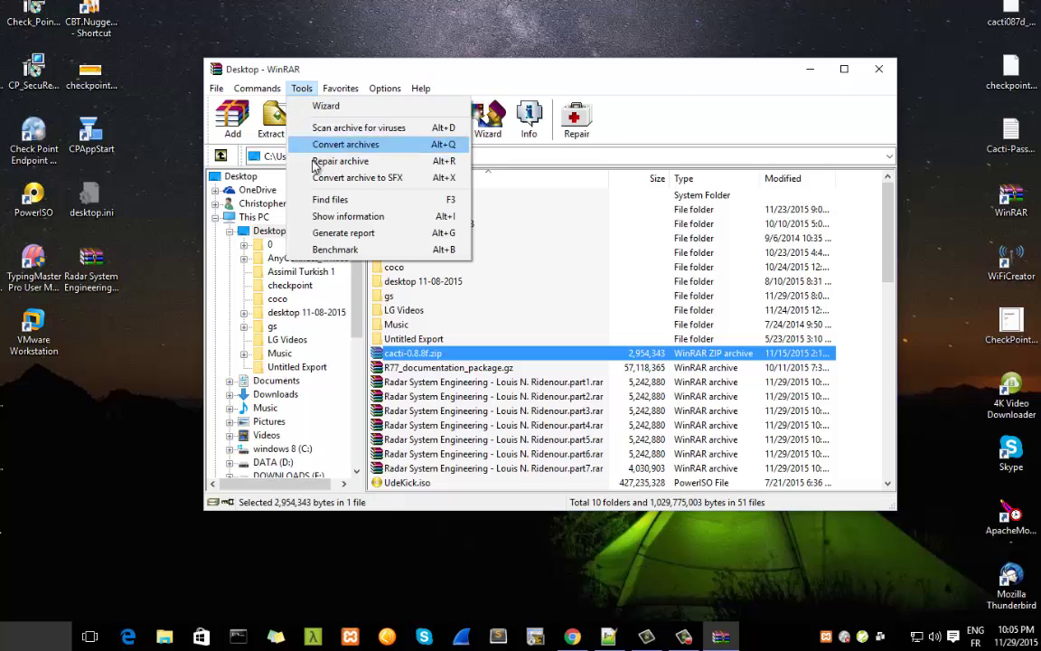
click(340, 233)
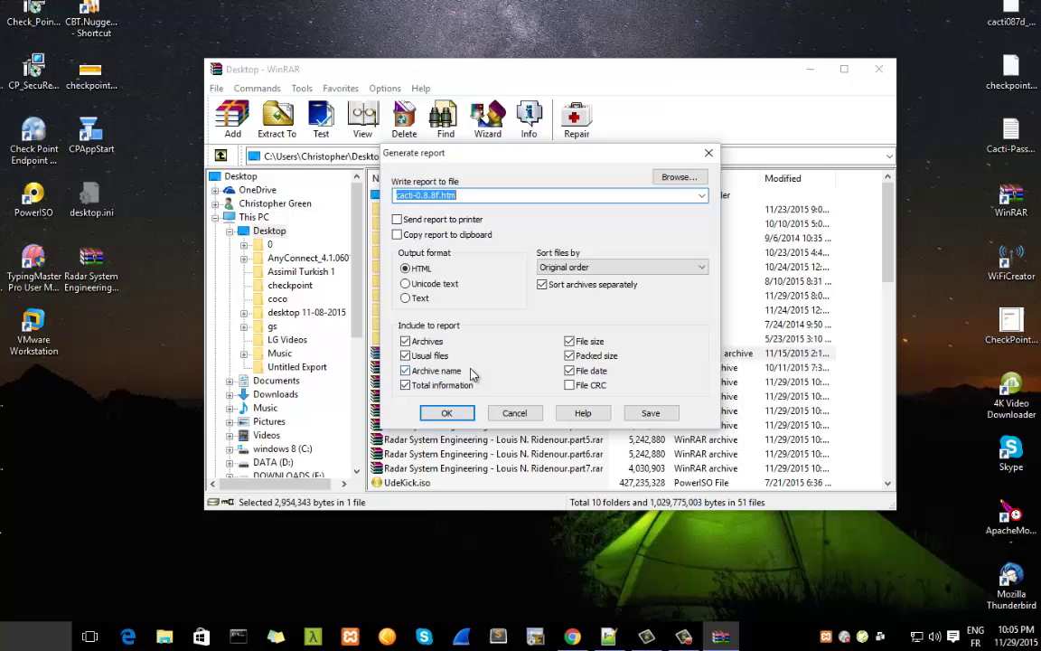
click(405, 384)
click(450, 412)
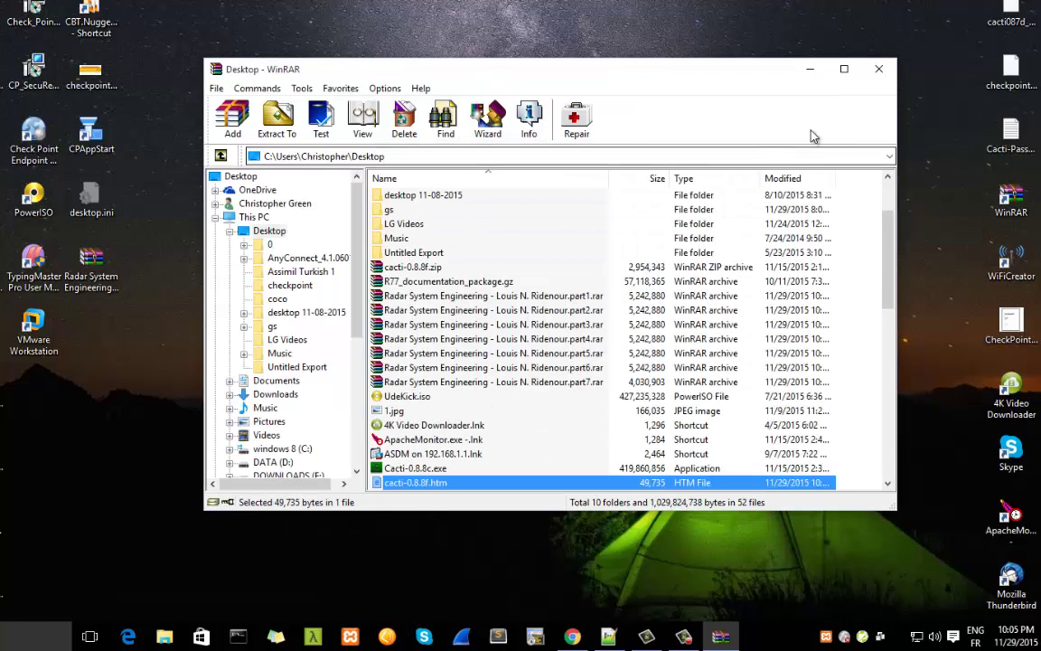
Move the cacti-0.8.8f.htm report between the archive parts on the desktop and open it in Google Chrome to review its file listing
click(808, 70)
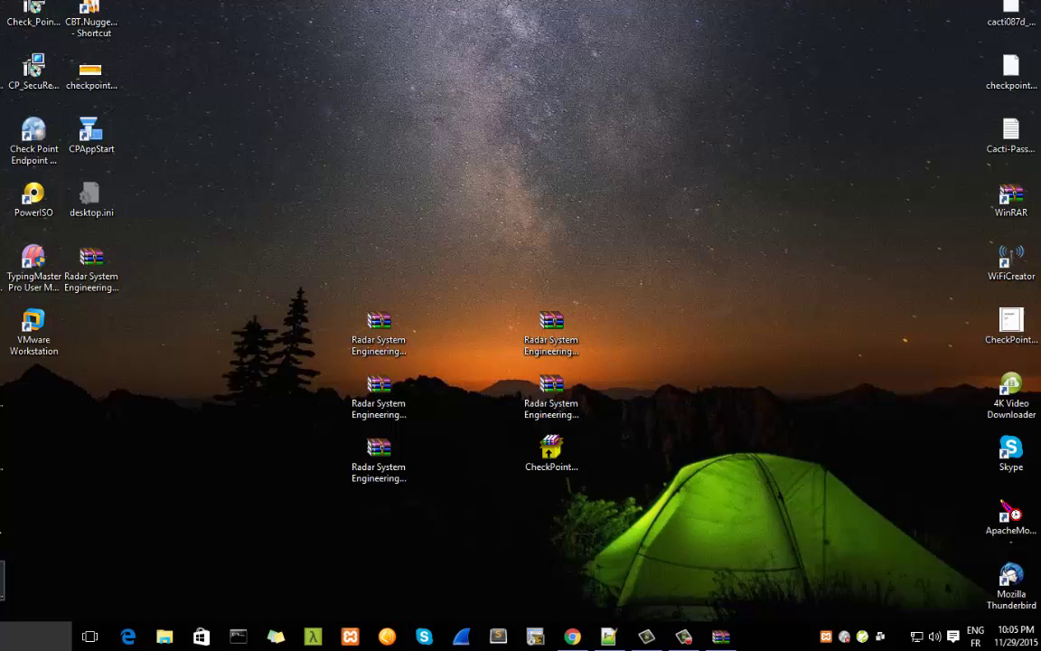
drag(343, 560, 514, 327)
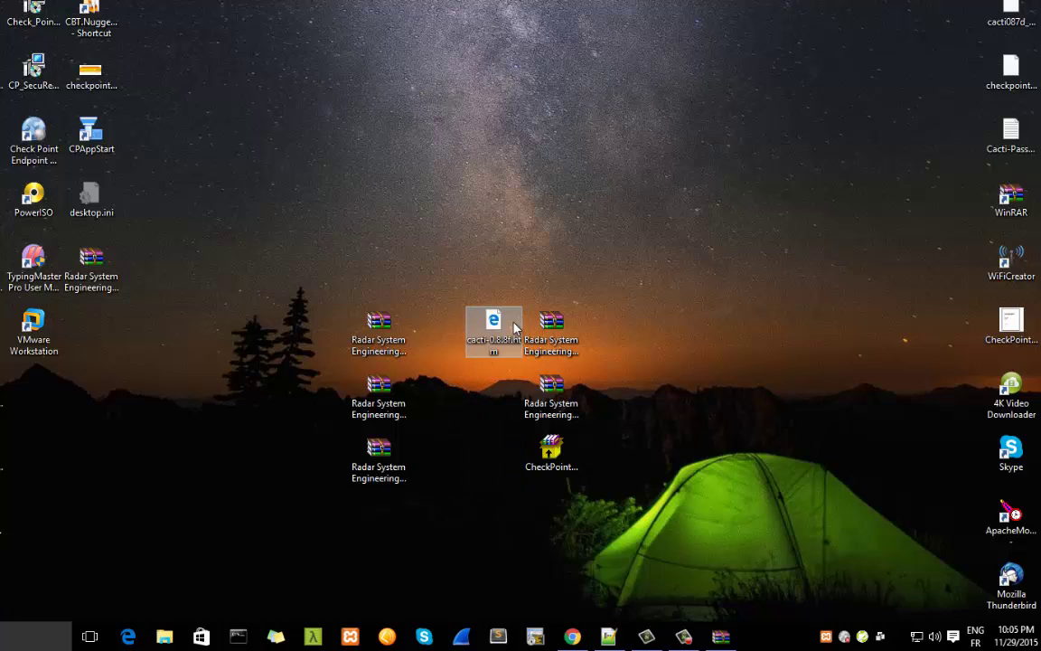
right_click(496, 335)
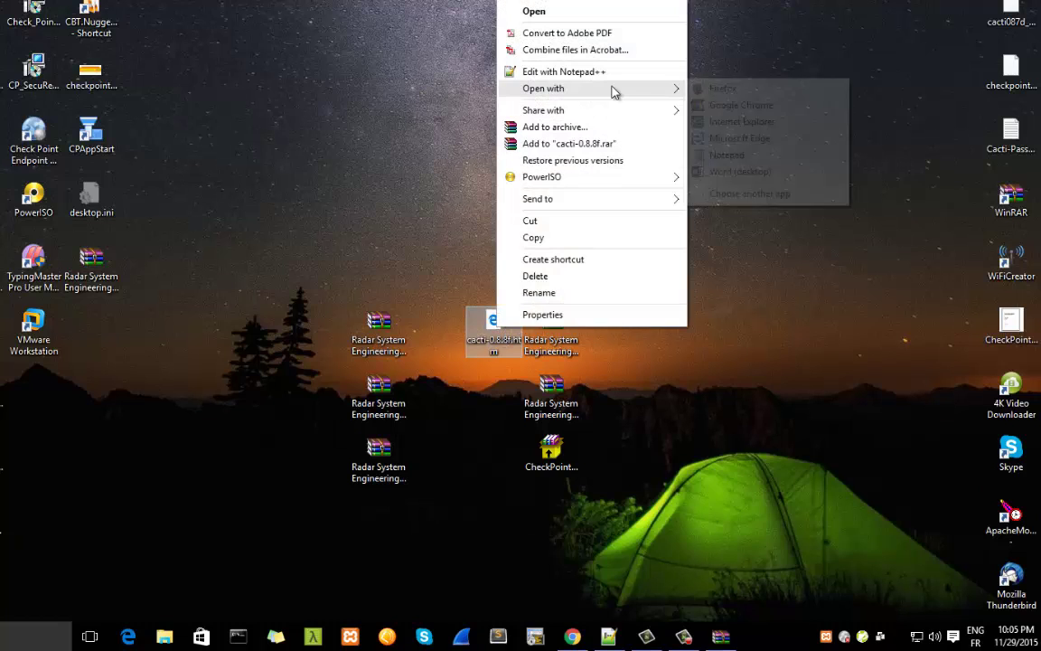
mouse_move(671, 89)
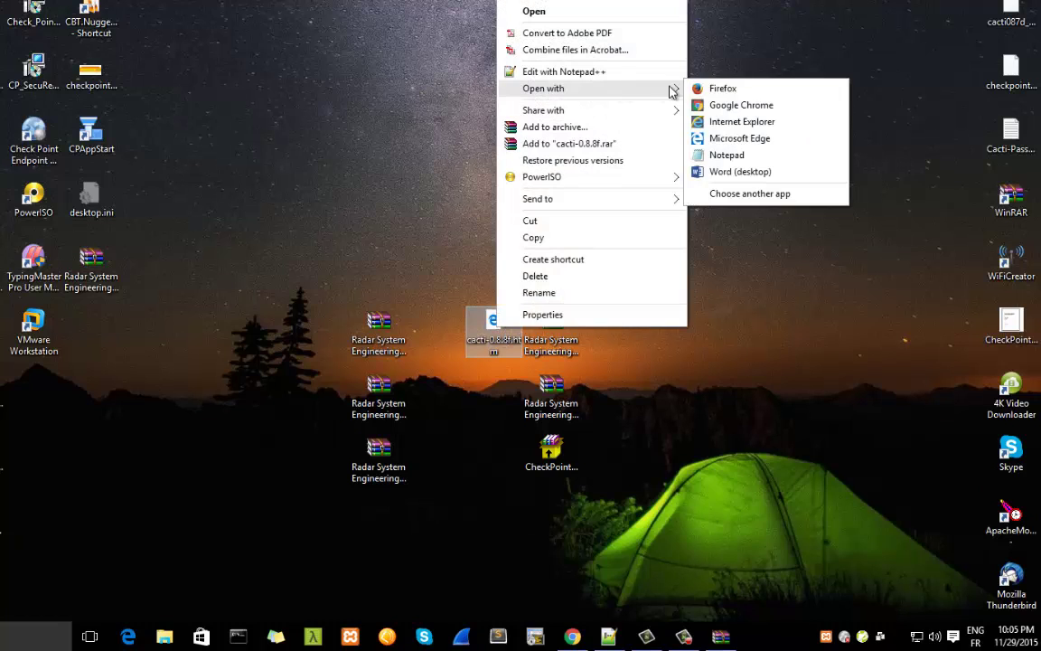
click(743, 105)
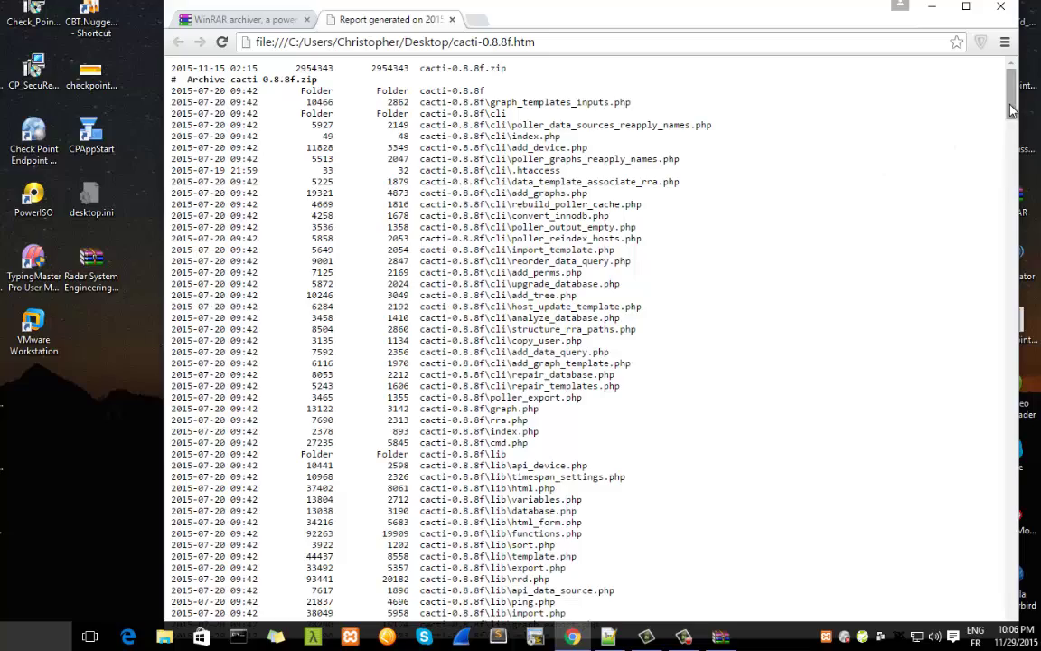
scroll(1010, 158, down, 4)
drag(1009, 158, 1005, 68)
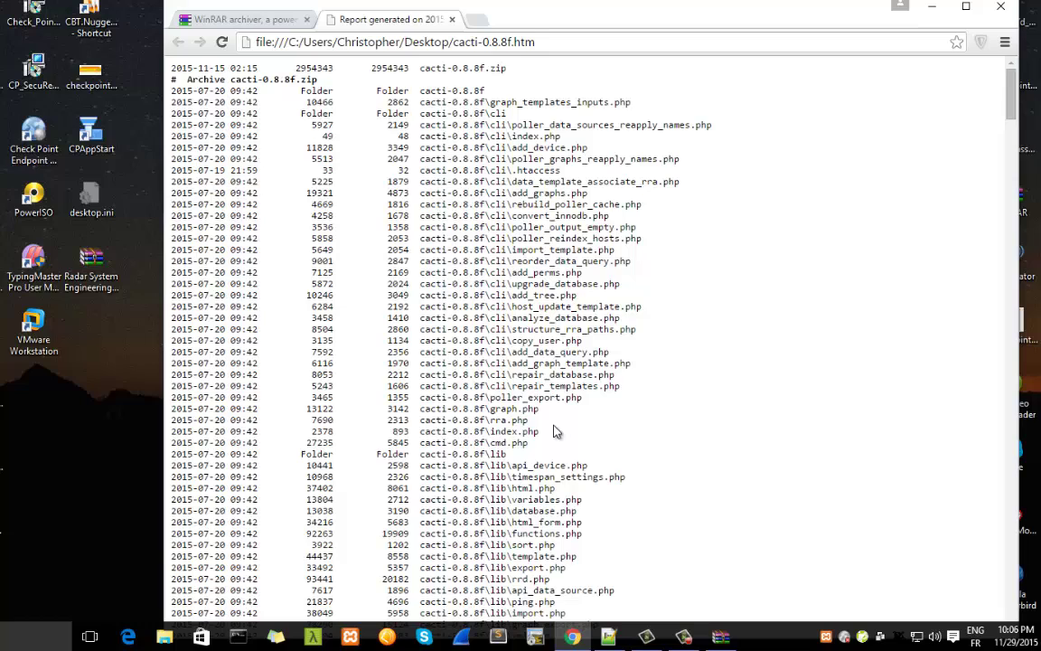